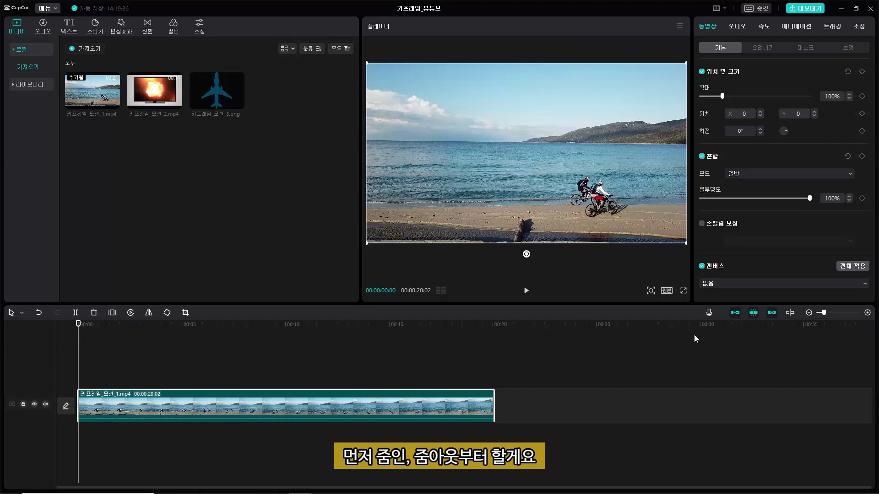
Step: Play the first seconds of the beach clip to review it at its original scale
key("space")
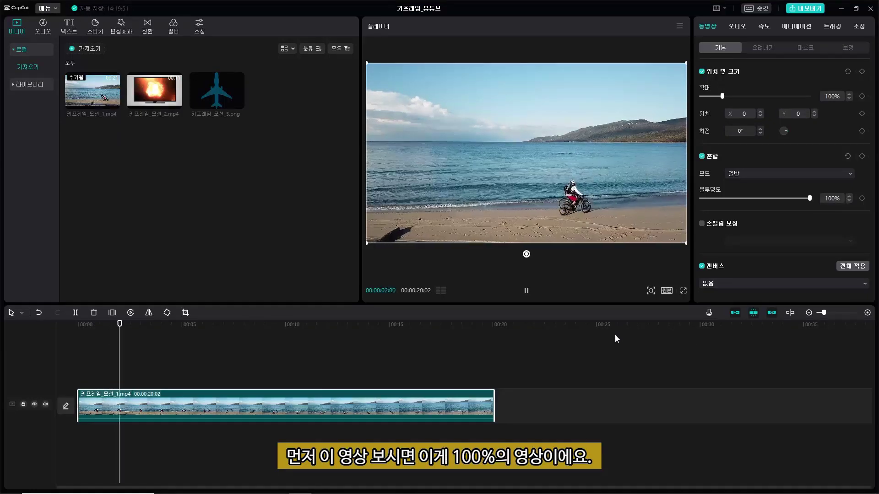
key("space")
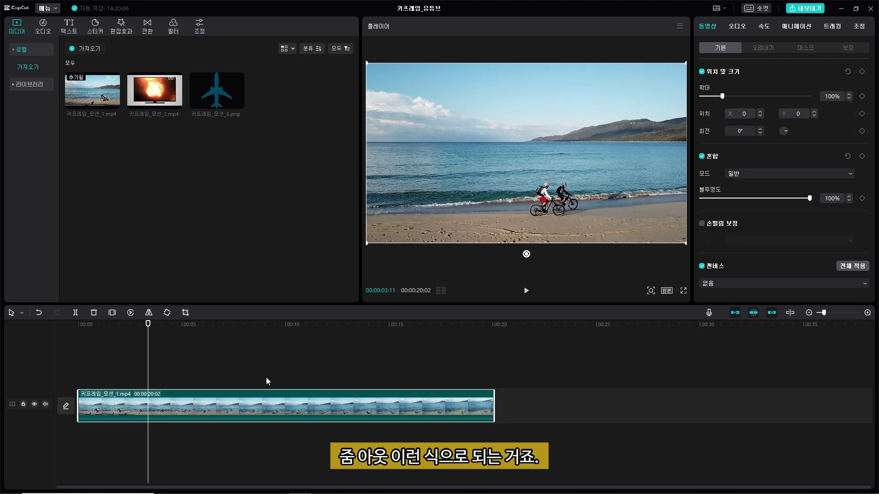
Step: Add a scale keyframe at 100% to the beach clip at 00:00:01:00
left_click_drag(145, 324, 86, 338)
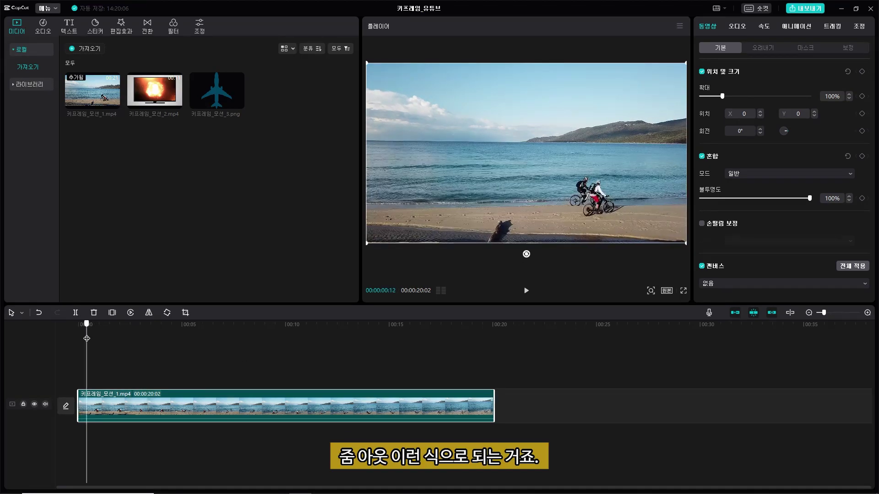
key("Right")
key("Right")
key("Right")
key("Right")
key("Right")
key("Right")
key("Right")
key("Right")
key("Right")
key("Right")
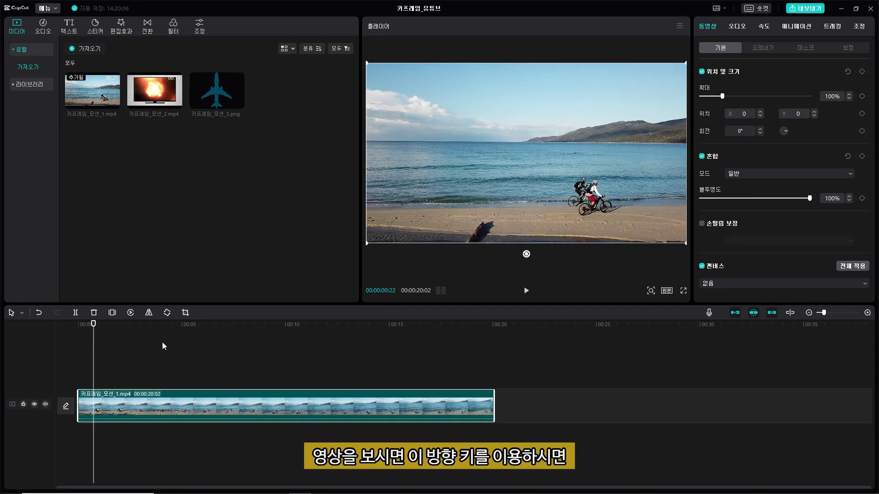
key("Right")
key("Right")
key("Right")
key("Right")
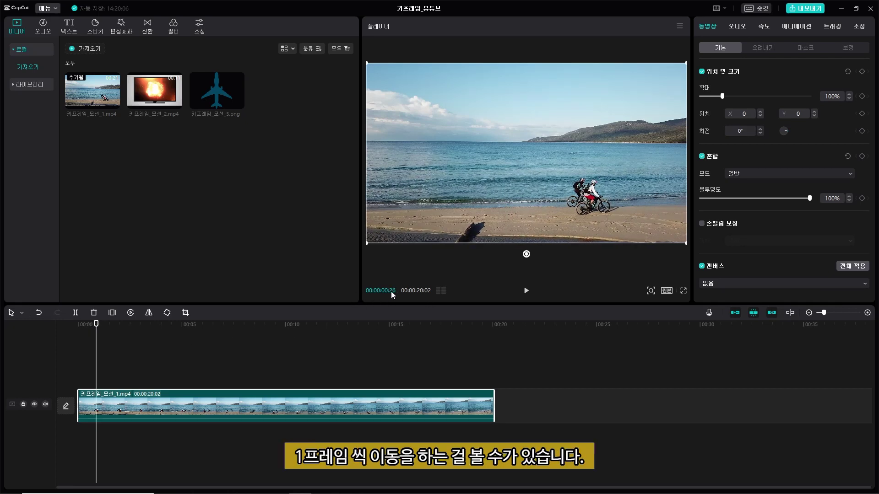
key("Right")
key("Right")
key("Right")
key("Right")
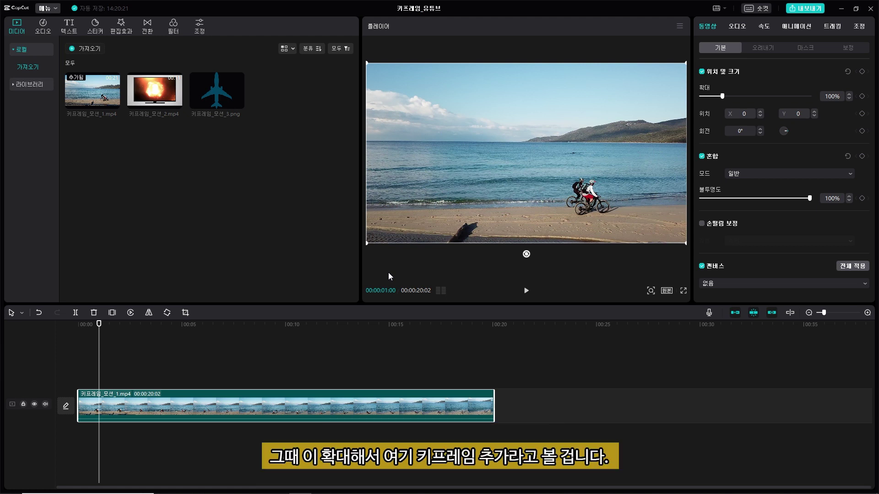
left_click(863, 97)
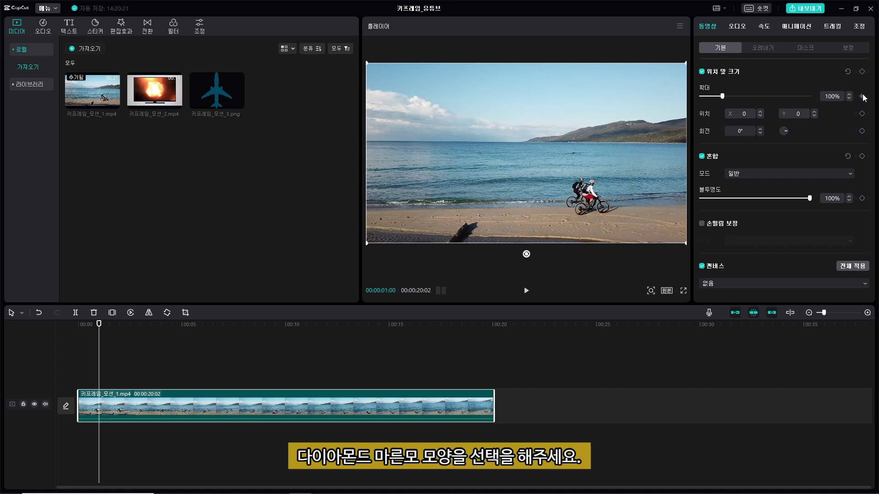
left_click(863, 97)
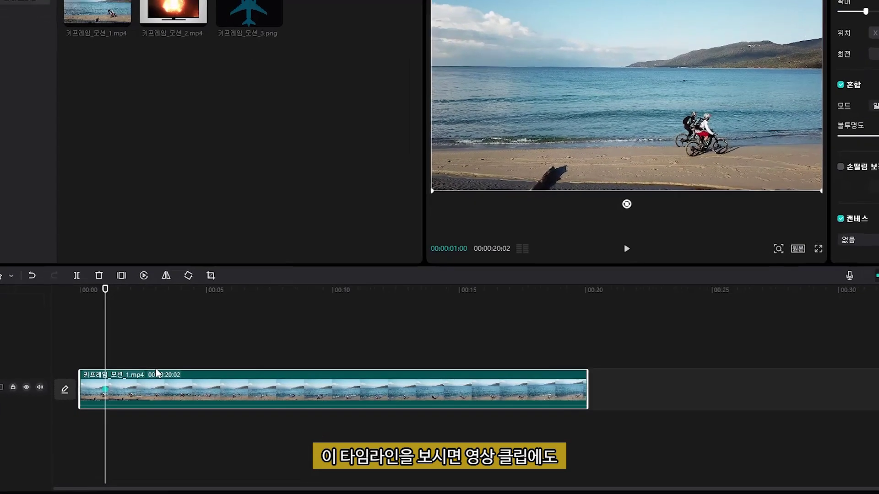
Step: Create a zoom-in on the beach clip by setting its scale to 160% at 00:00:02:00
scroll(137, 398, "up", 2)
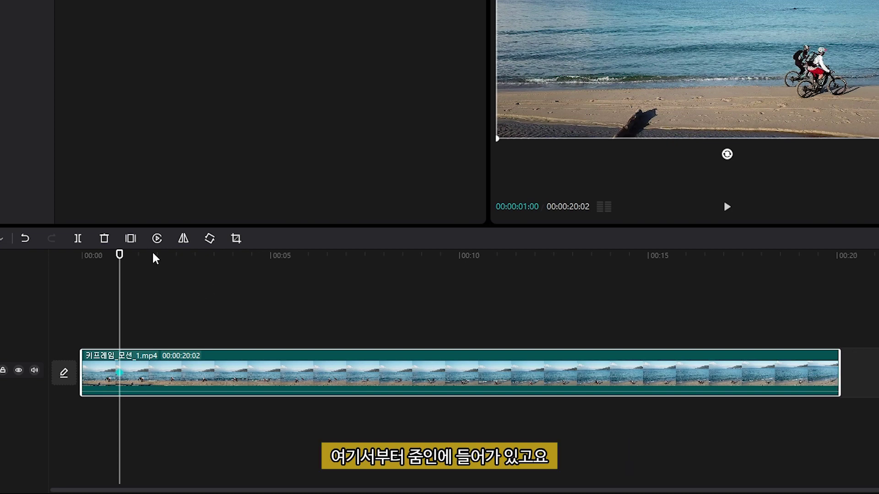
left_click_drag(119, 255, 130, 257)
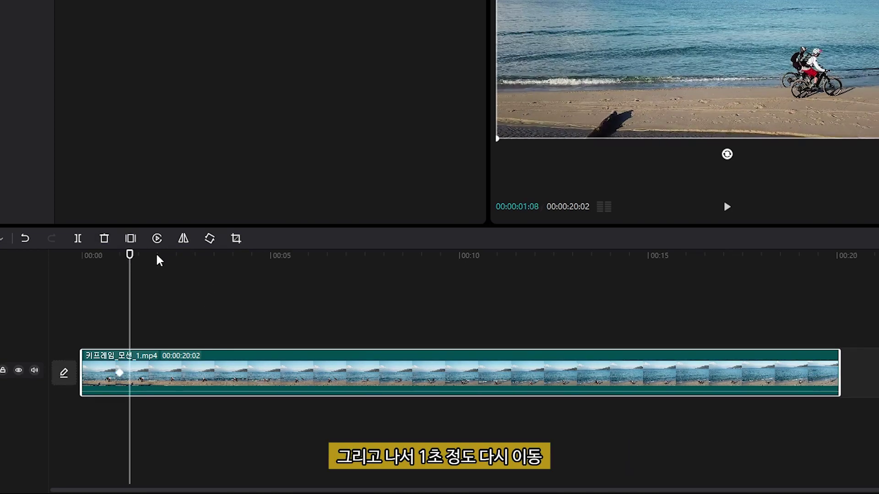
key("Right")
key("Right")
key("Right")
key("Right")
key("Right")
key("Right")
key("Right")
key("Right")
key("Right")
key("Right")
key("Right")
key("Right")
key("Right")
key("Right")
key("Right")
key("Right")
key("Right")
key("Right")
key("Right")
key("Right")
key("Right")
key("Right")
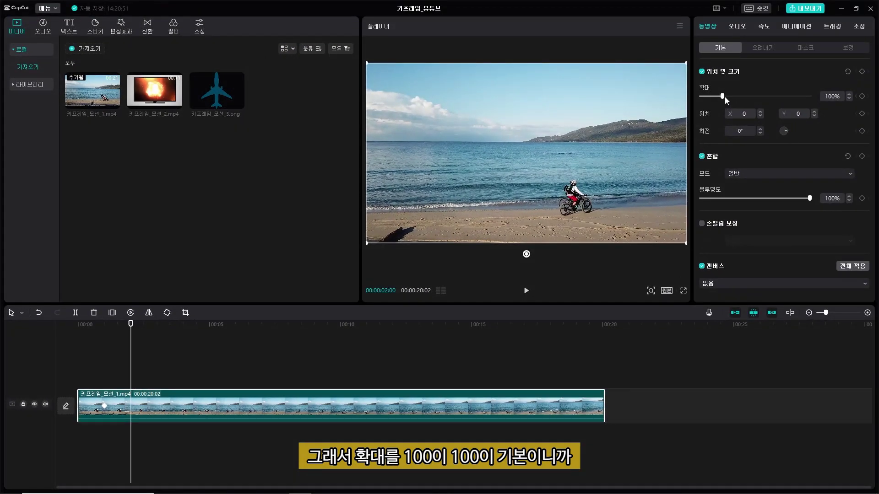
left_click(823, 95)
type("1")
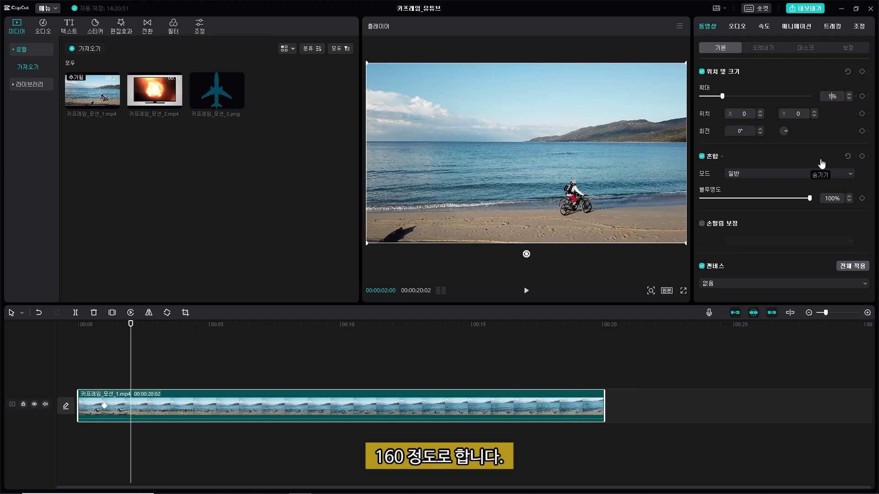
type("60")
key("Return")
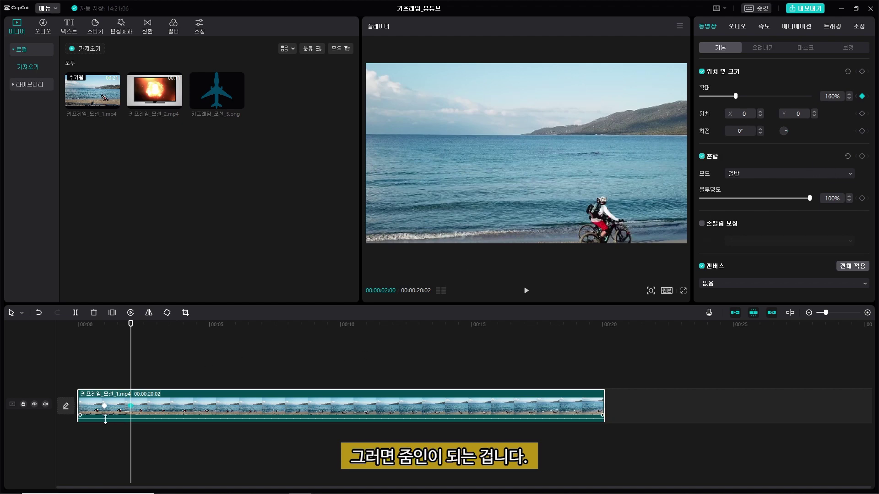
Step: Play the beach clip from near its start to check the zoom-in between the two scale keyframes
left_click(86, 326)
key("space")
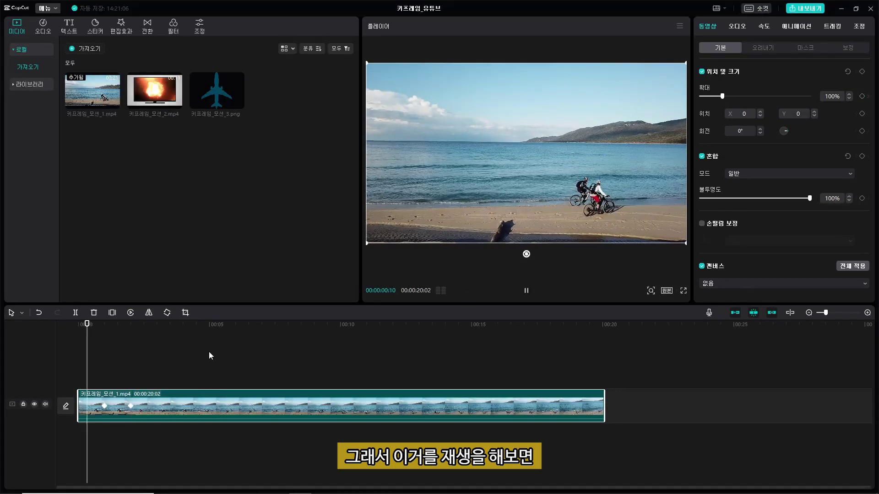
key("space")
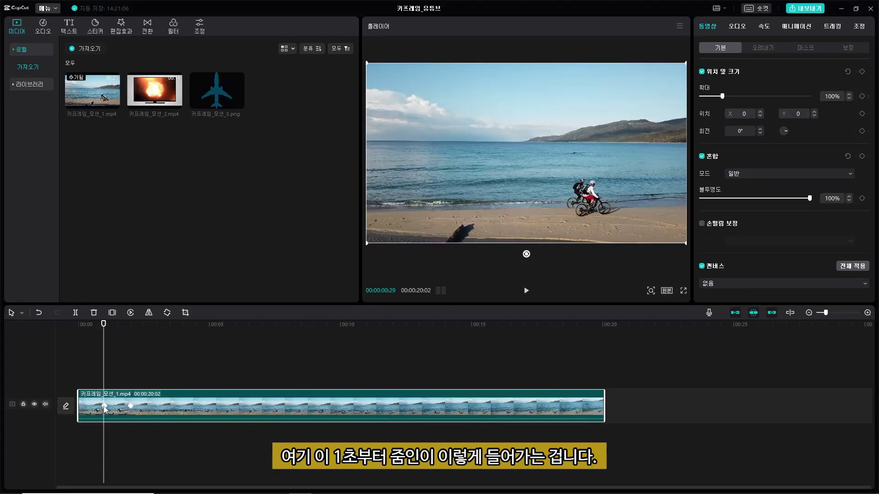
key("space")
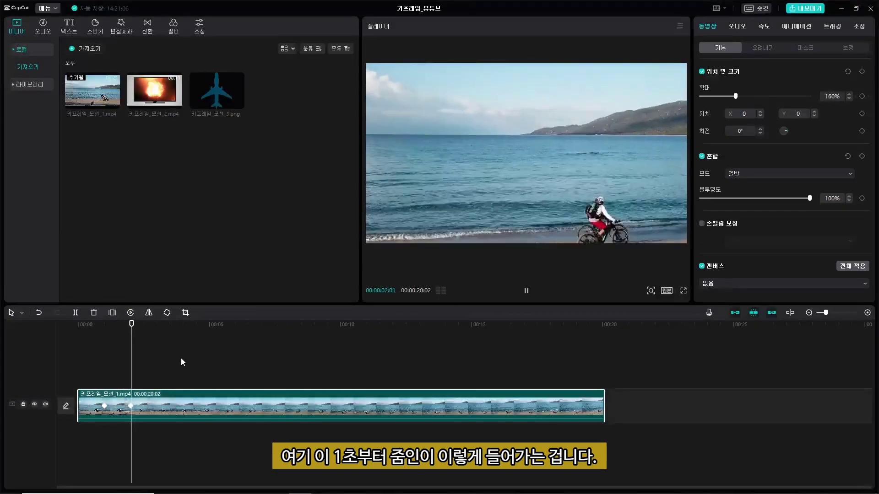
key("space")
key("space")
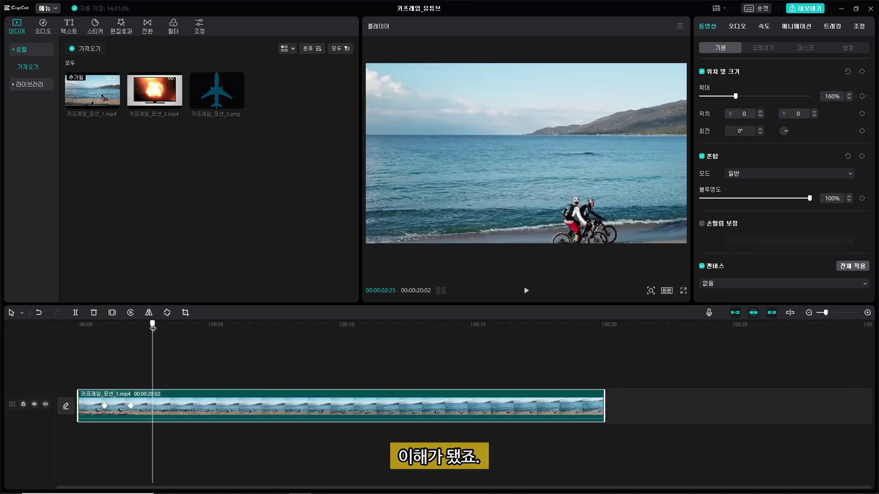
Step: Add a scale keyframe holding 160% on the beach clip at 00:00:04:00
key("space")
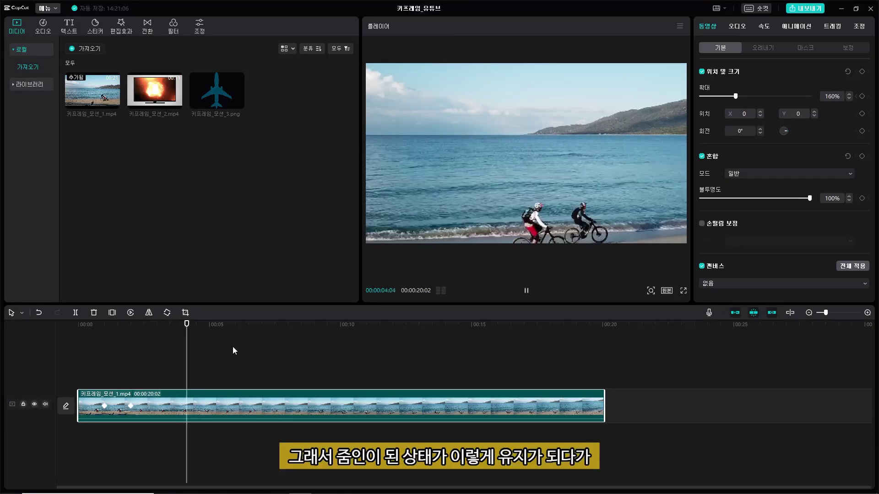
mouse_move(187, 325)
left_mouse_down()
mouse_move(201, 326)
mouse_move(183, 326)
left_mouse_up()
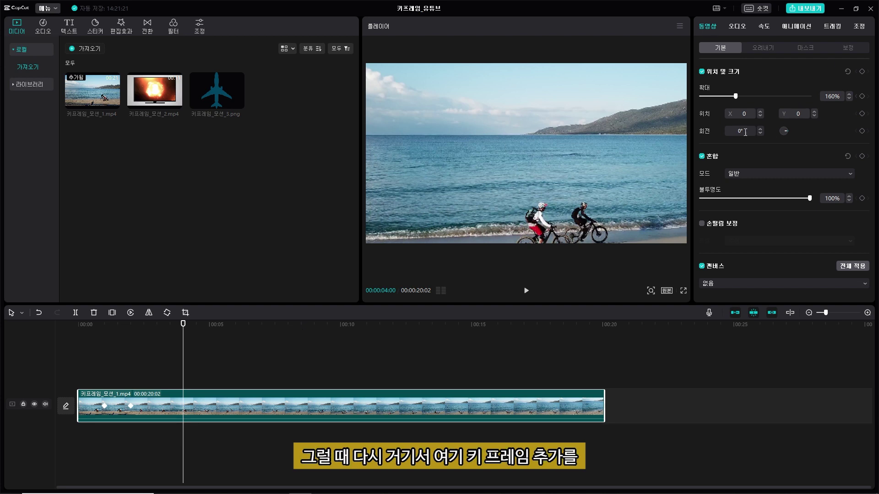
left_click(864, 97)
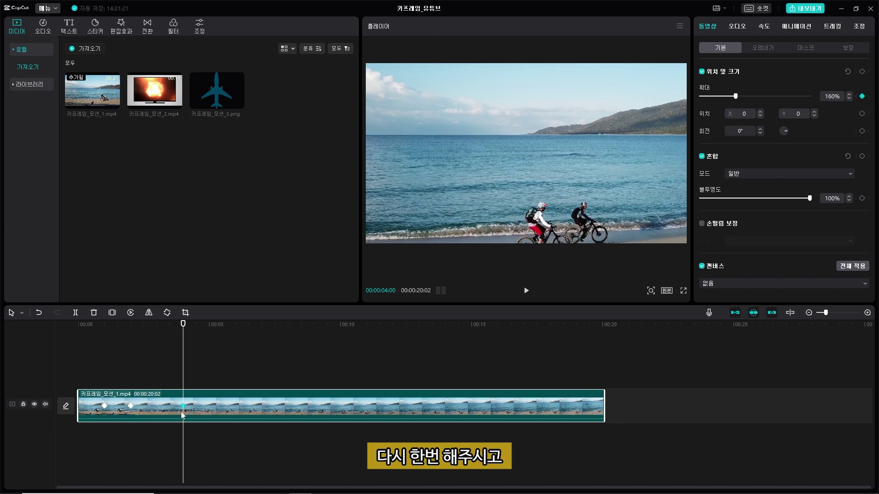
Step: Create a zoom-out on the beach clip by setting its scale to 100% at 00:00:05:00
key("Right")
key("Right")
key("Right")
key("Right")
key("Right")
key("Right")
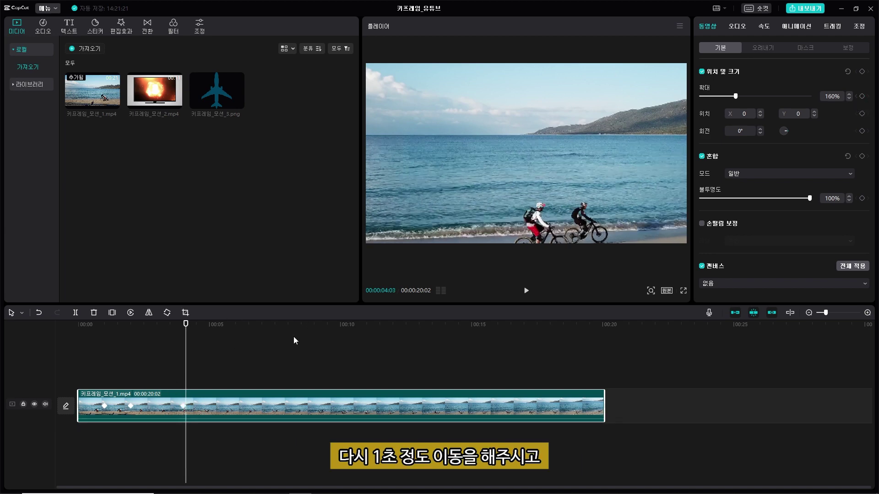
key("Right")
key("Right")
key("Right")
key("Right")
key("Right")
key("Right")
key("Right")
key("Right")
key("Right")
key("Right")
key("Right")
key("Right")
key("Right")
key("Right")
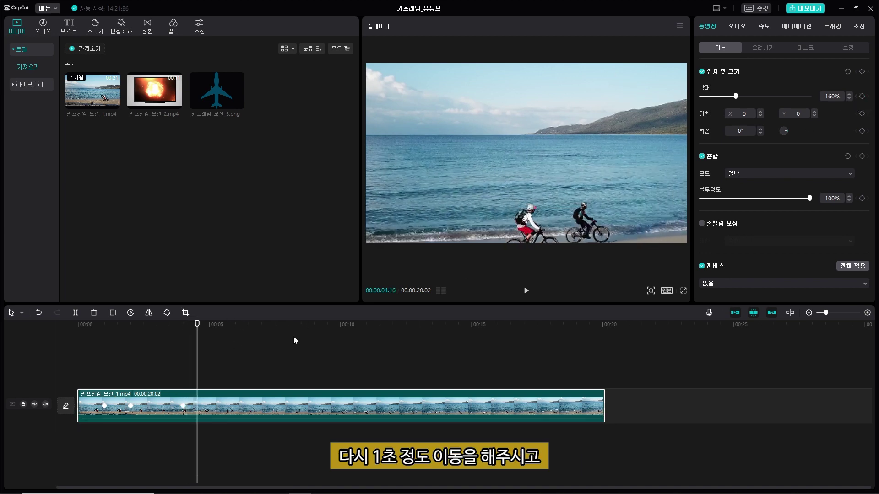
key("Right")
key("Right")
key("Right")
key("Right")
key("Right")
key("Right")
key("Right")
key("Right")
key("Right")
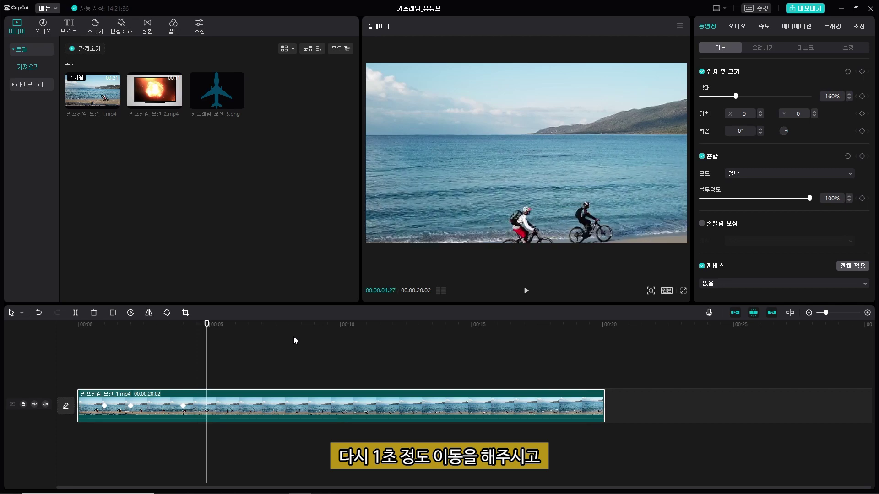
key("Right")
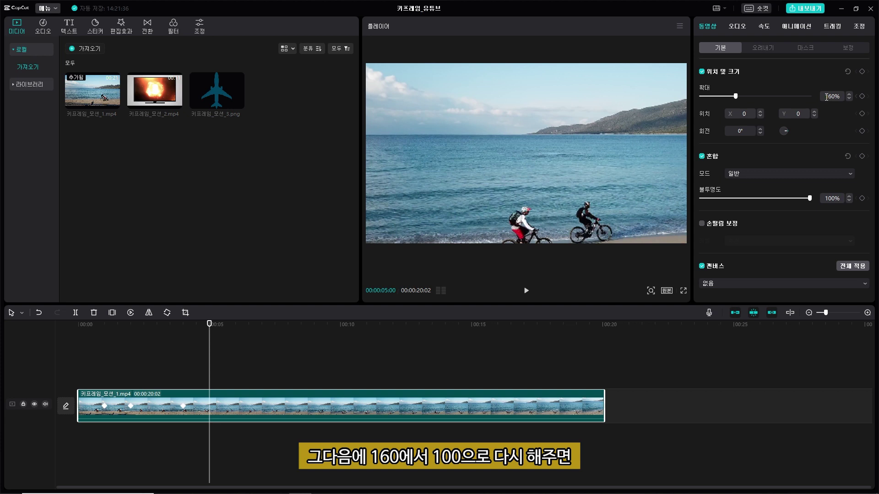
left_click_drag(826, 97, 840, 97)
type("100")
key("Return")
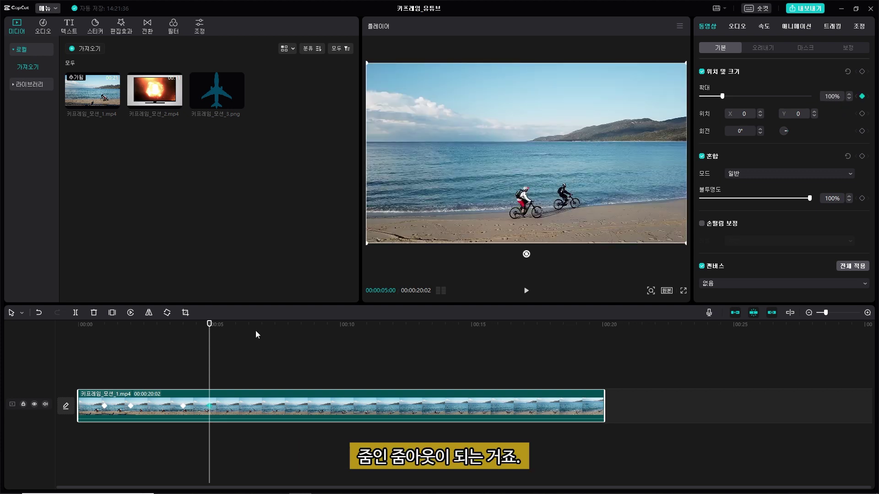
Step: Play the beach clip from the beginning to review the zoom-in, hold and zoom-out, then return to its start with the clip selected
left_click_drag(208, 329, 43, 353)
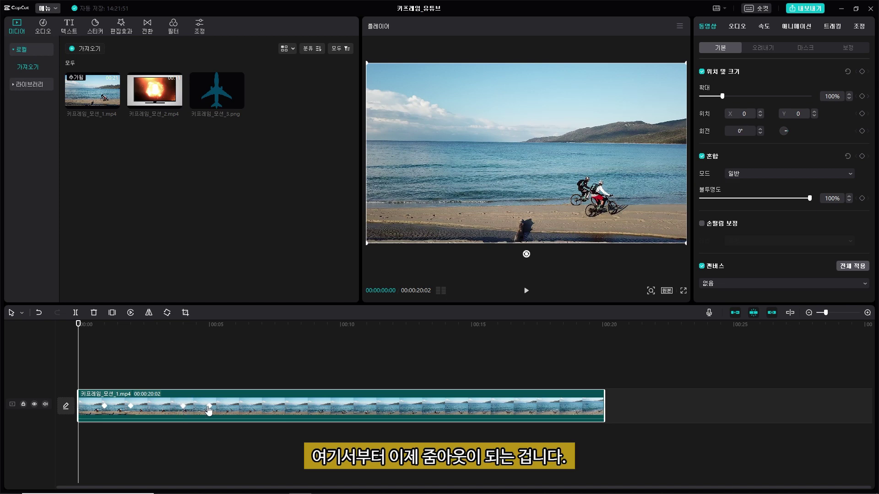
left_click(526, 292)
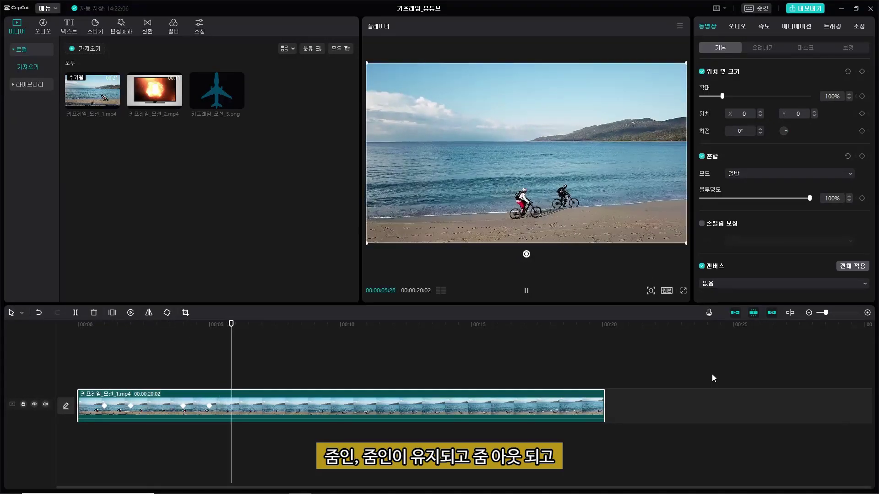
left_click(711, 373)
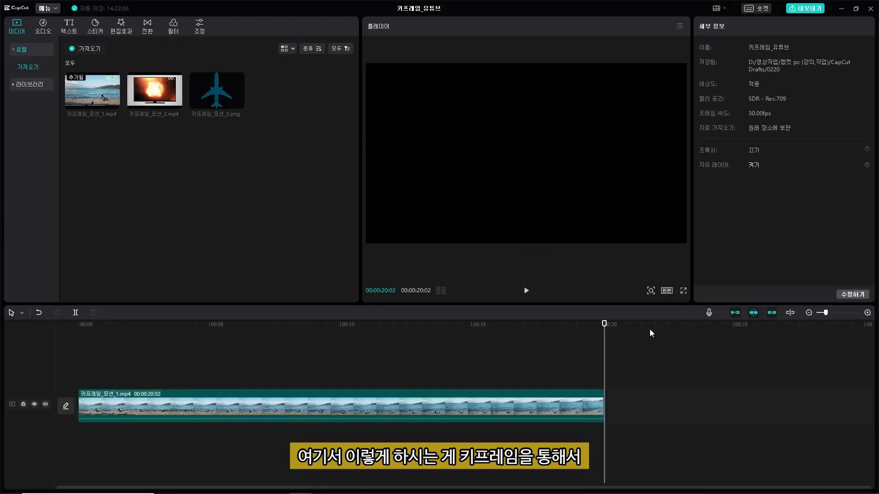
left_click_drag(602, 324, 78, 325)
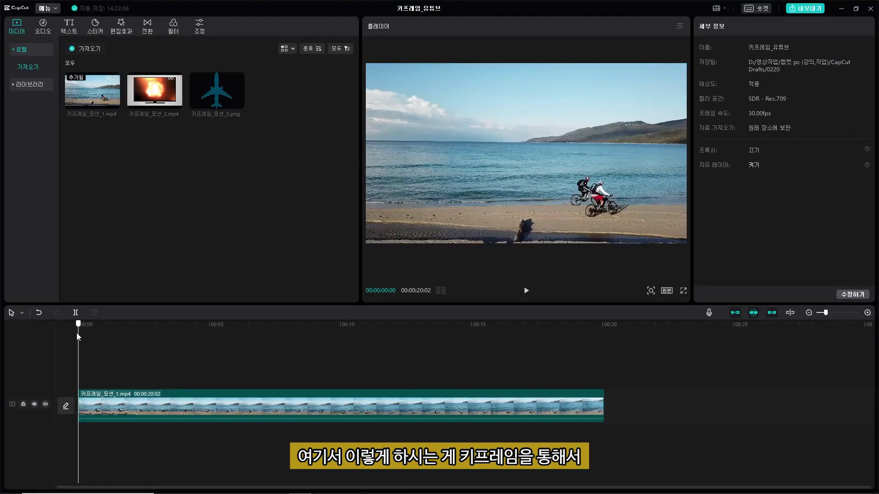
left_click(172, 403)
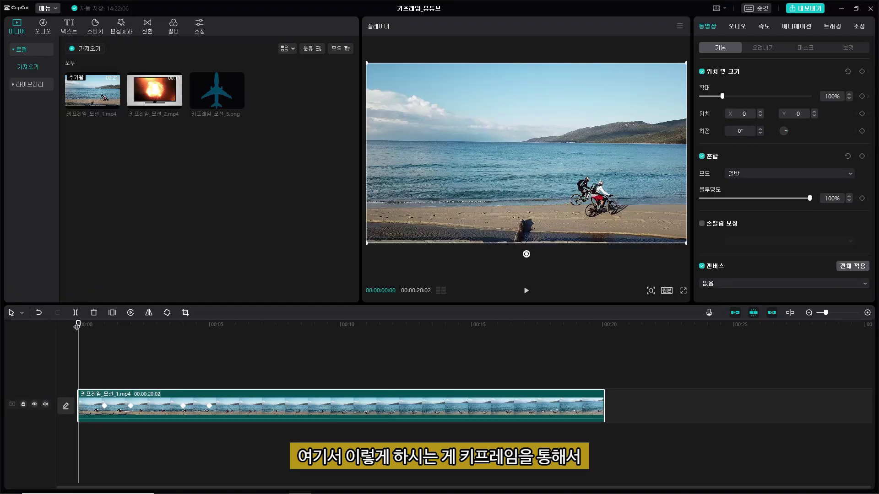
Step: Place the airplane image 키프레임_모션_3.png on a track above the beach clip, starting at 00:00:06:00
left_click_drag(77, 326, 236, 337)
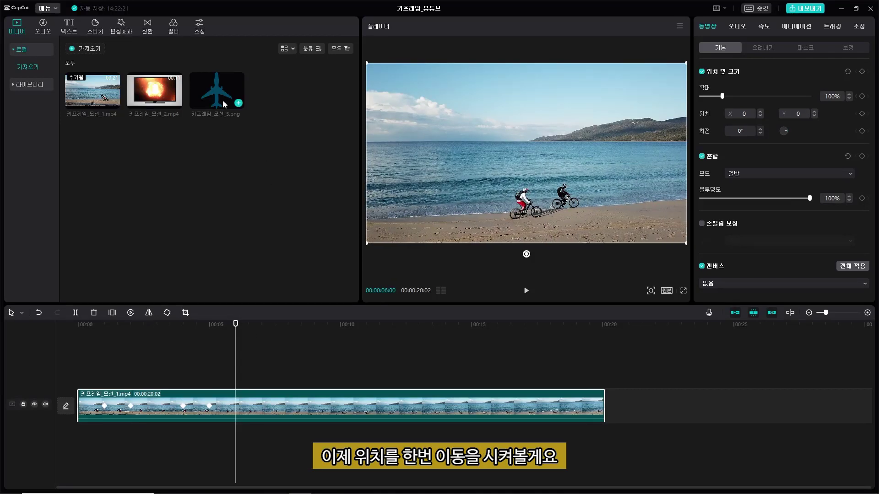
left_click_drag(225, 99, 252, 376)
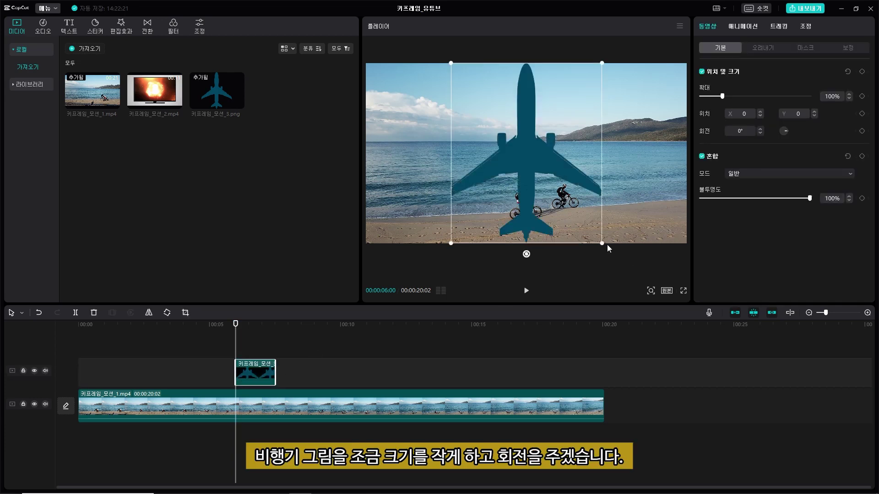
Step: Scale the airplane to 24%, rotate it 90°, and position it in the frame's upper-left corner at about X -1661, Y 863
left_click_drag(602, 244, 559, 200)
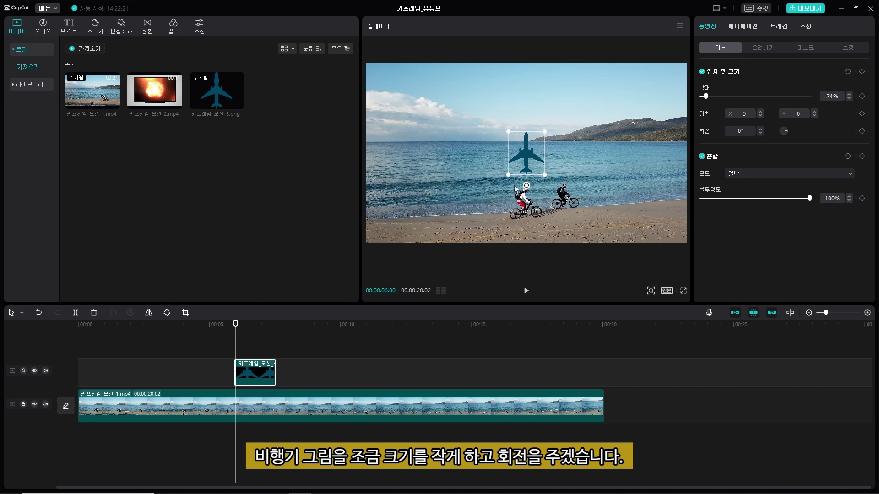
left_click_drag(528, 187, 467, 136)
left_click_drag(387, 90, 392, 85)
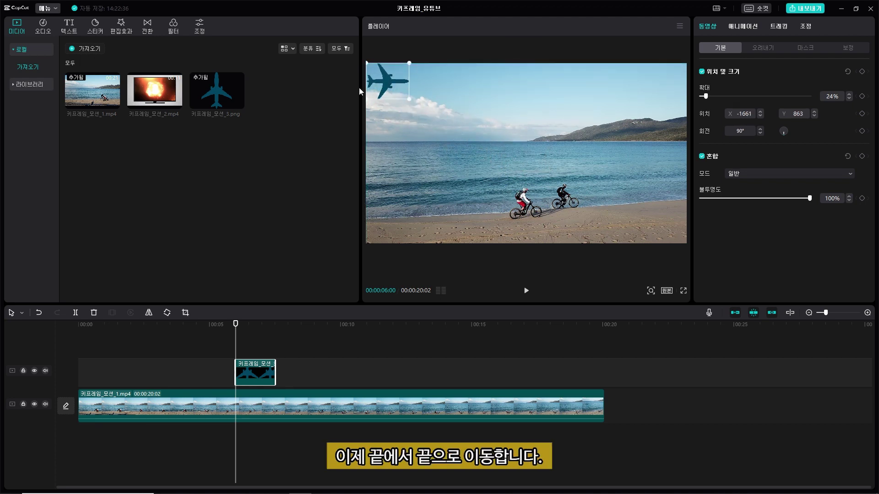
Step: Extend the airplane clip to a duration of about 00:00:05:16 and add a position keyframe at 00:00:06:00
left_click_drag(274, 365, 381, 364)
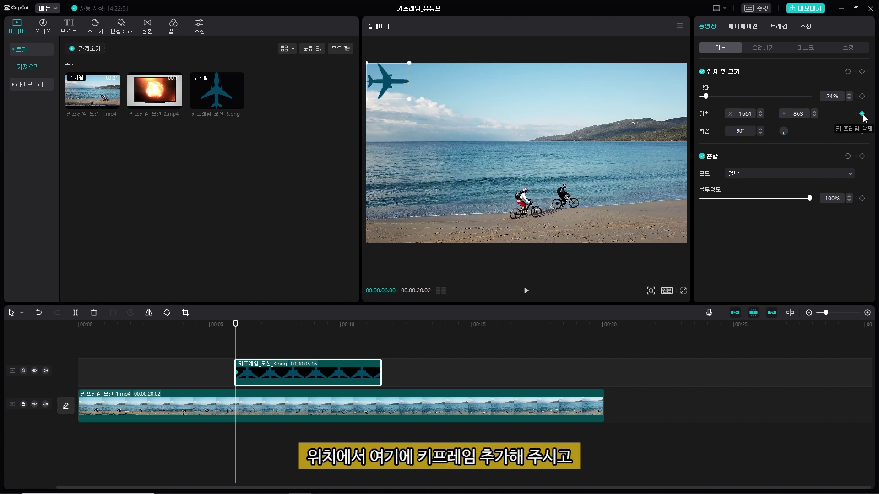
Step: Move the airplane mostly out past the frame's left edge, to about X -1992, Y 863, at the 00:00:06:00 position keyframe
left_click(862, 114)
left_click_drag(387, 89, 349, 86)
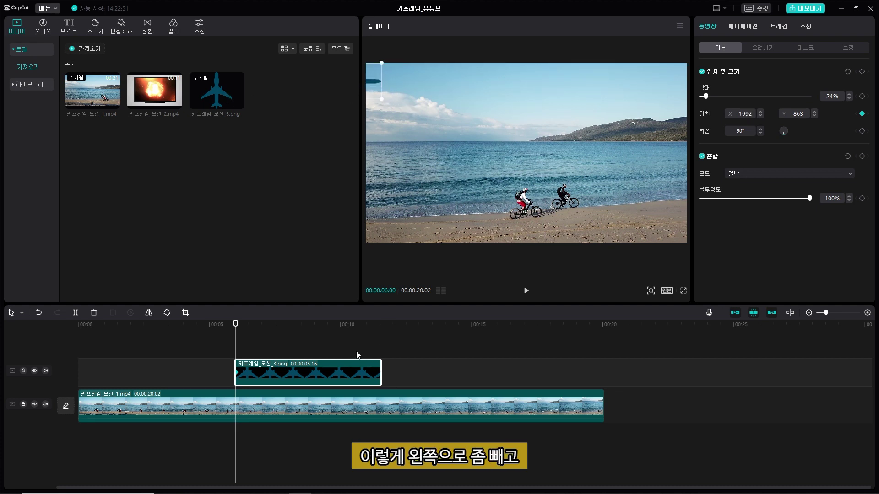
Step: At 00:00:09:00, move the airplane straight across to the frame's right edge at about X 2097, Y 863, setting its end position keyframe
left_click_drag(236, 324, 295, 327)
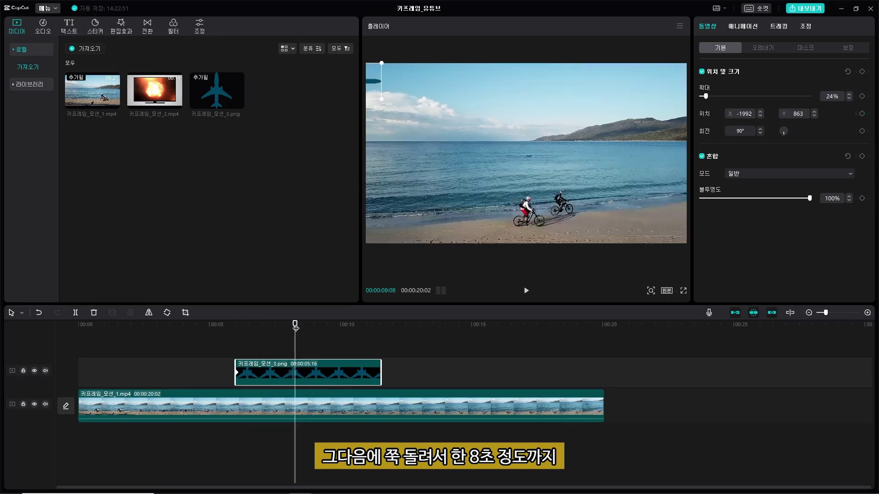
key("Right")
key("Right")
key("Right")
key("Right")
key("Right")
key("Right")
key("Right")
key("Right")
key("Right")
key("Right")
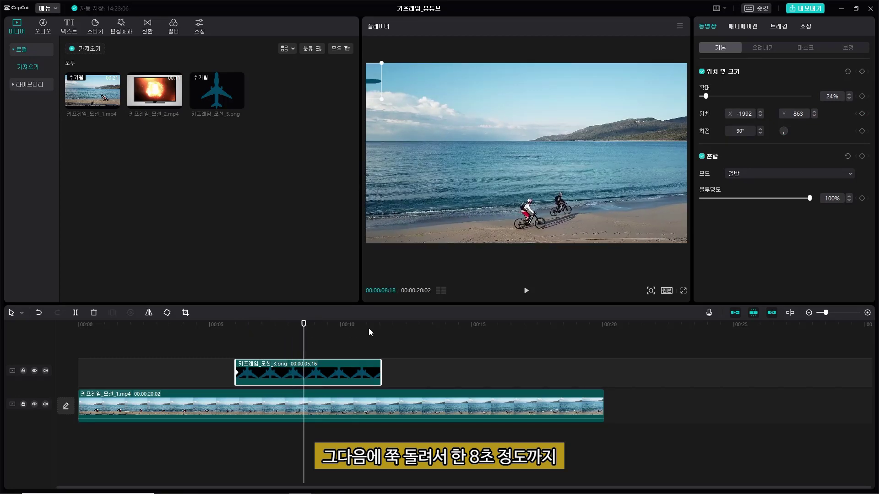
key("Right")
key("Right")
key("Right")
key("Right")
key("Right")
key("Right")
key("Right")
key("Right")
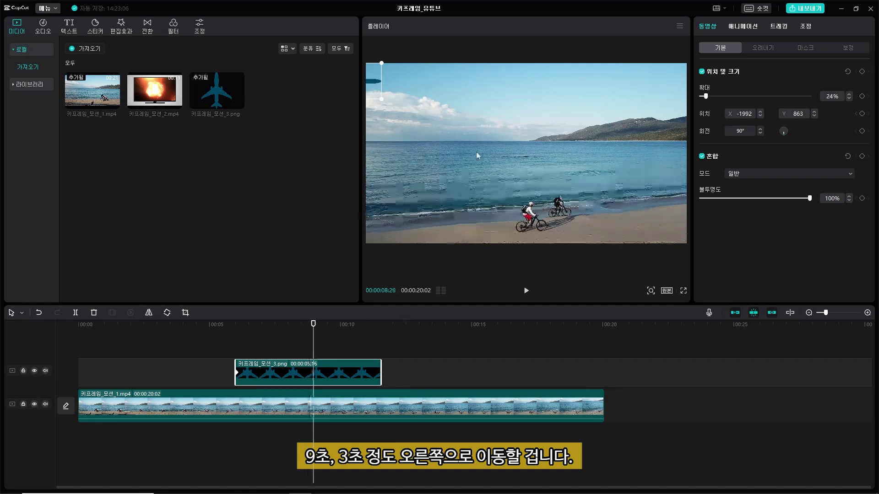
key("Right")
key("Right")
key("Right")
key("Right")
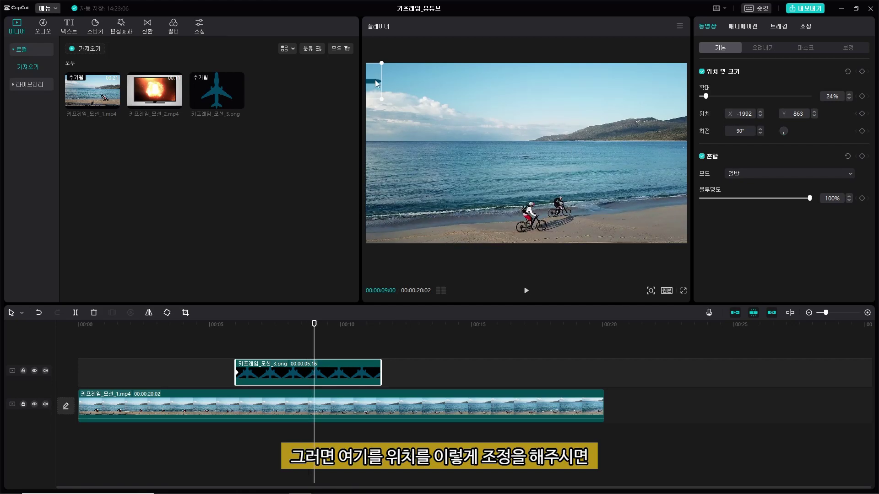
left_click_drag(375, 80, 716, 78)
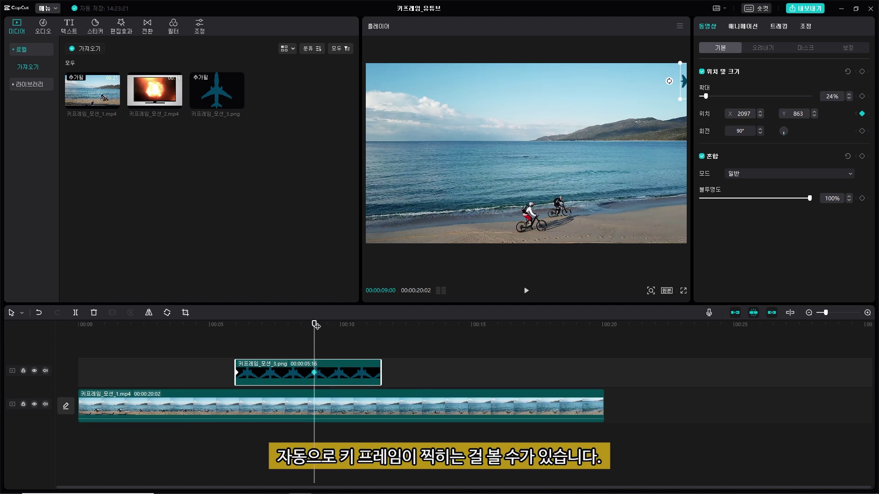
Step: Check the airplane's position at its start and end keyframes, and play the sequence from the beginning to review the flight
left_click_drag(315, 325, 236, 379)
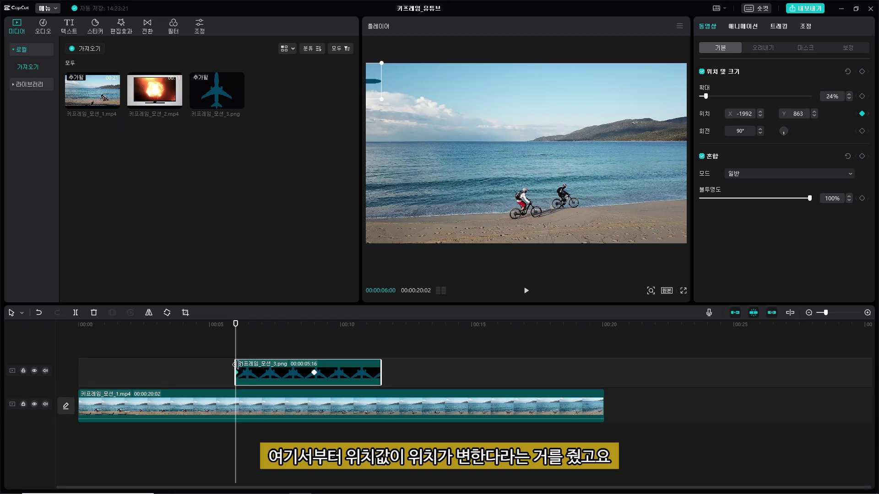
left_click_drag(238, 324, 314, 320)
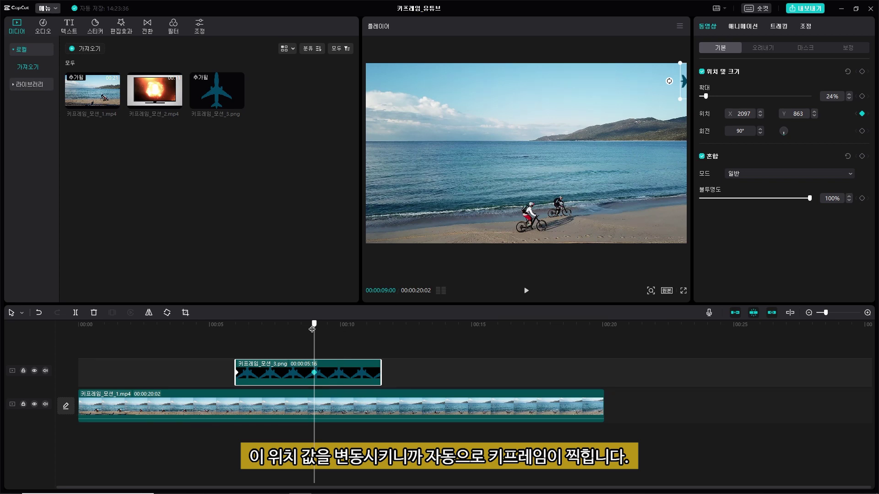
key("Home")
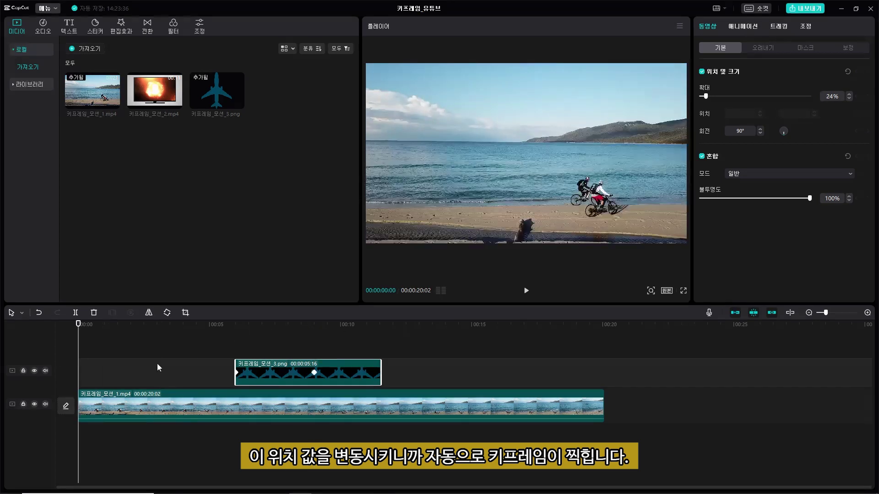
left_click(478, 344)
key("Home")
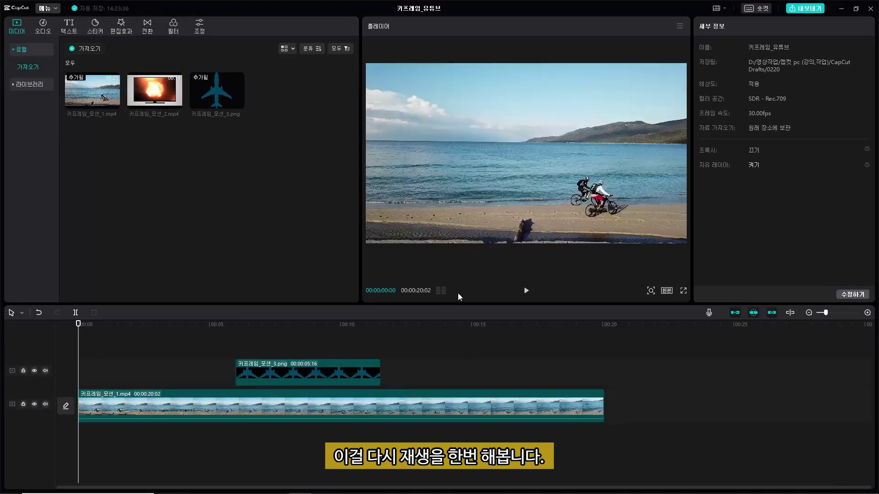
left_click(526, 291)
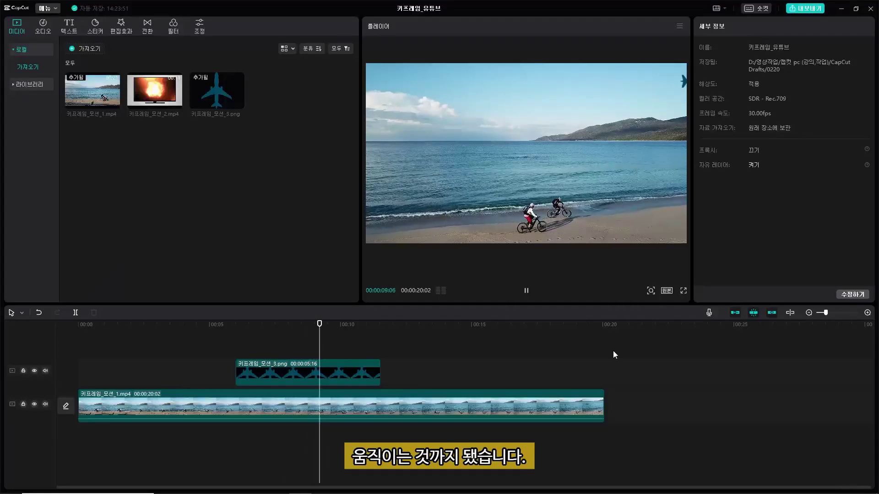
key("space")
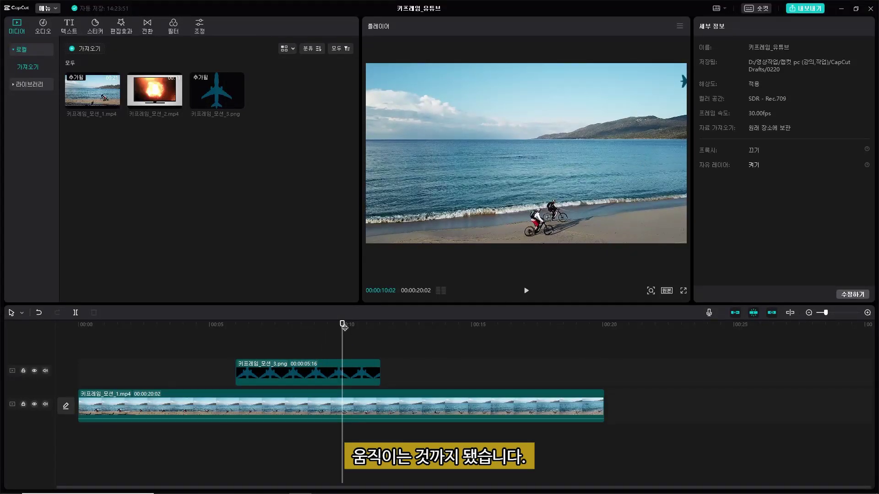
Step: Trim the end of the airplane clip back to 00:00:09:28, for a duration of 00:00:03:28
key("Left")
key("Left")
key("Left")
key("Left")
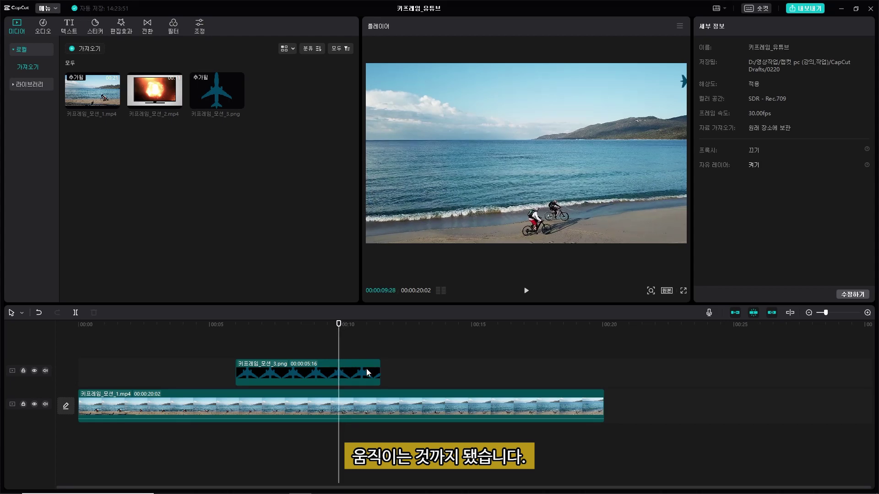
left_click(366, 369)
left_click_drag(380, 370, 339, 383)
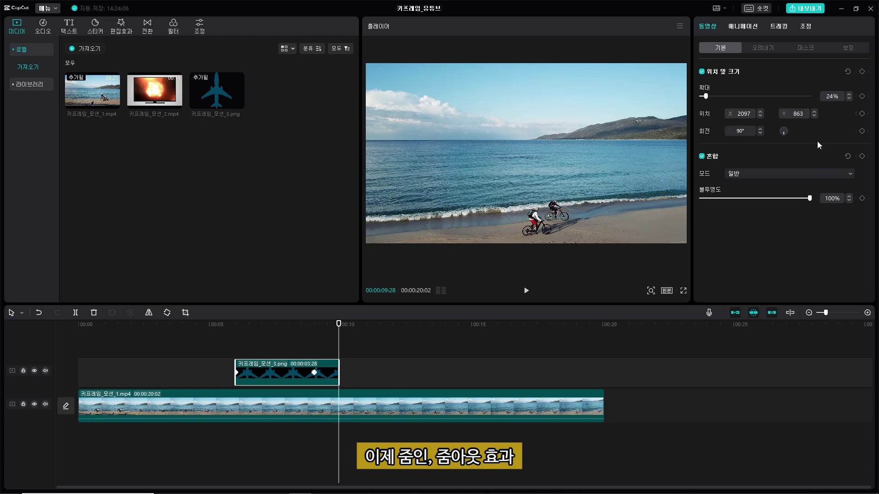
Step: Place the TV clip 키프레임_모션_2.mp4 on a track beneath the beach clip, starting at 00:00:10:00 and ending with the beach clip
left_click(424, 352)
left_click_drag(423, 323, 340, 324)
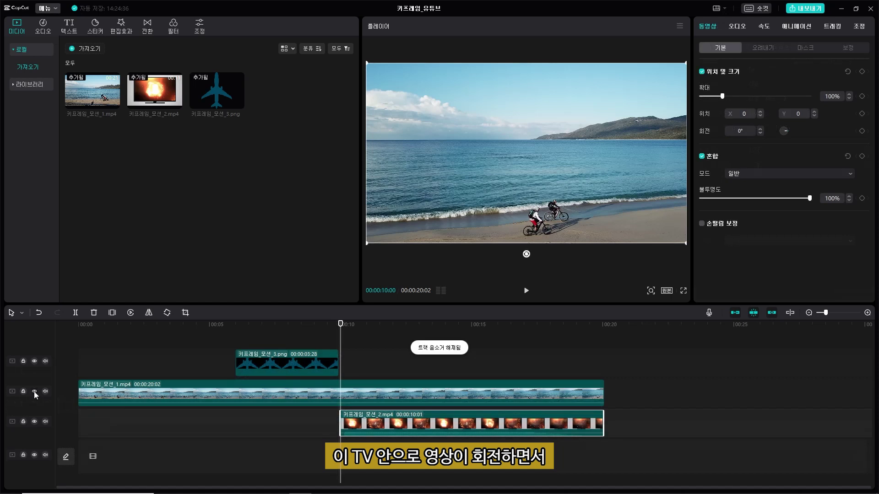
Step: Hide the beach clip's track to view the TV clip beneath it, and show the track again
left_click(34, 391)
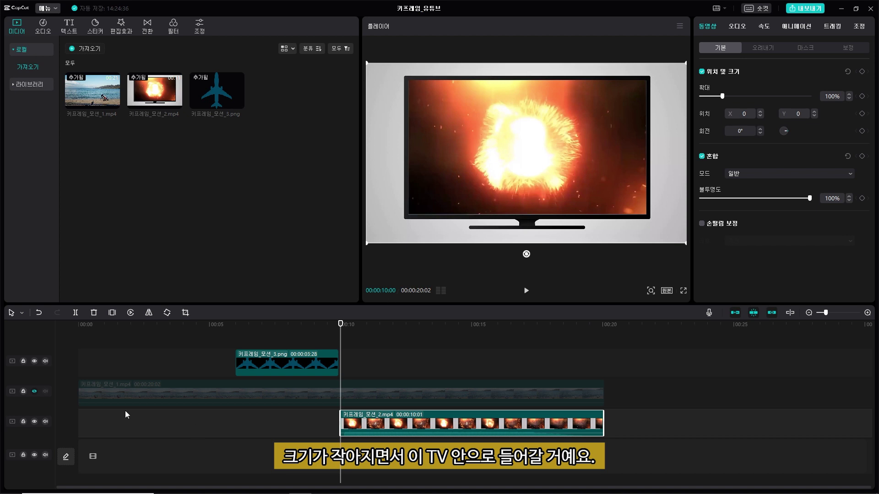
left_click(34, 392)
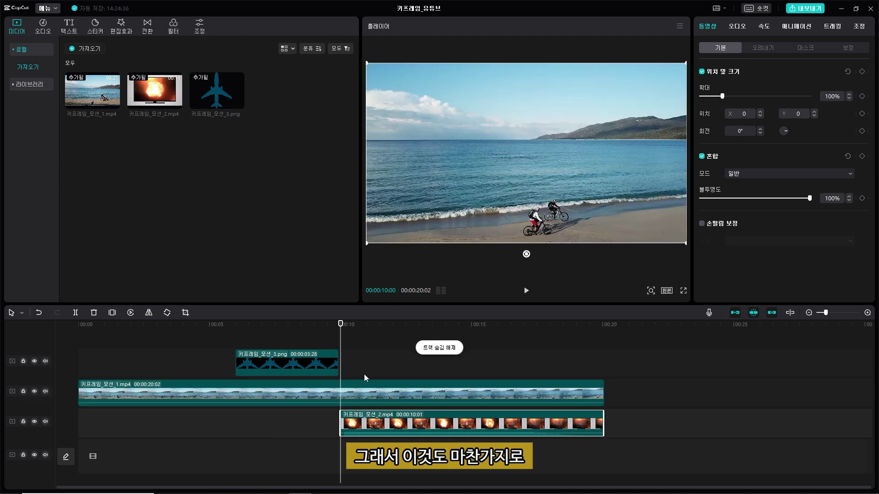
left_click_drag(437, 425, 440, 424)
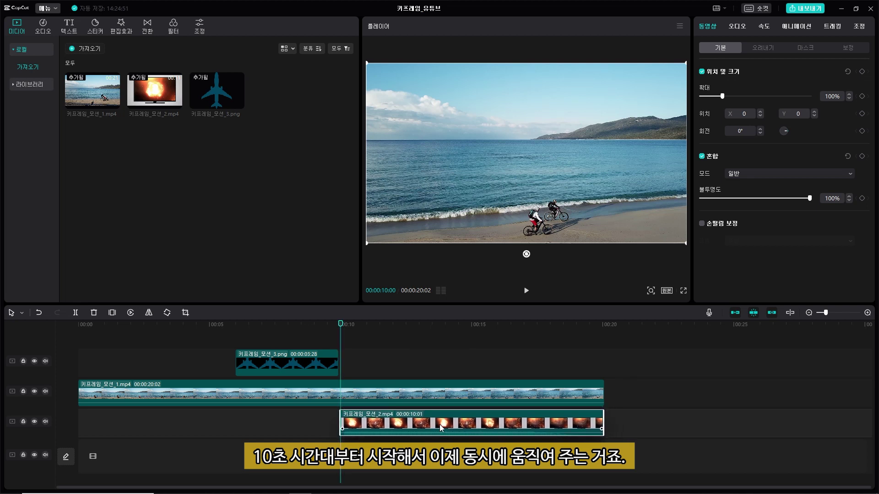
Step: Add rotation, position and scale keyframes to the beach clip at 00:00:10:00
left_click(387, 386)
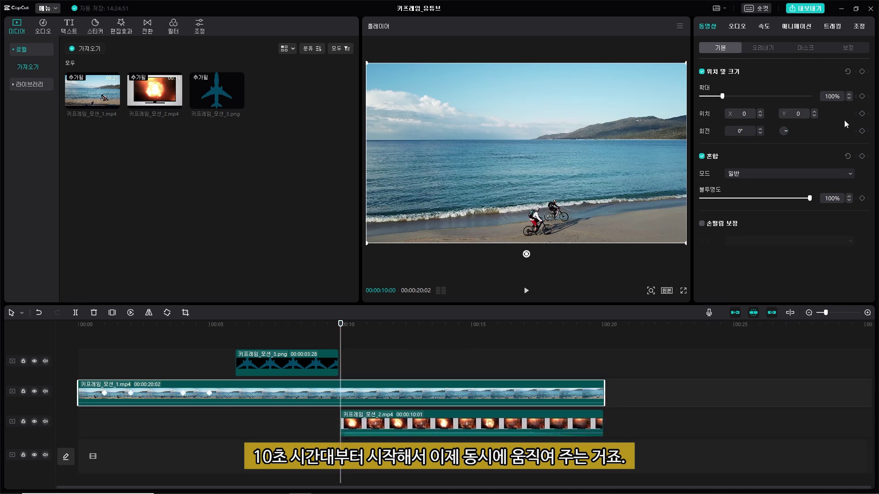
left_click(862, 131)
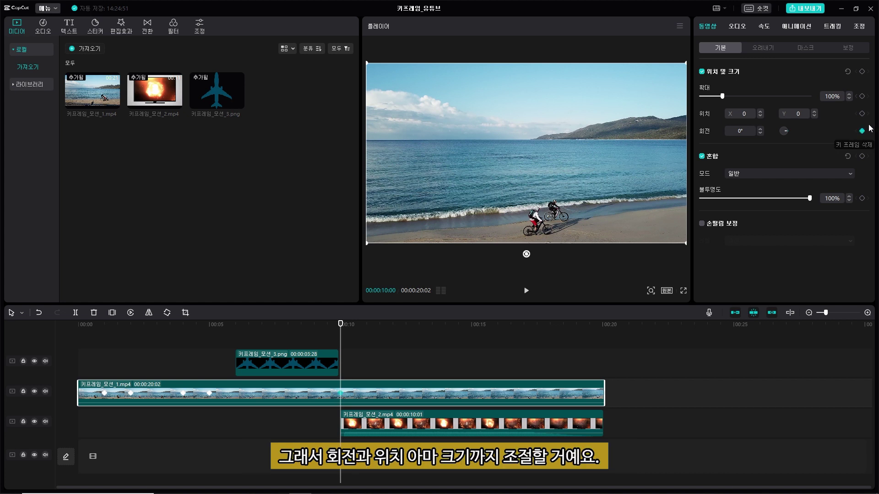
left_click(863, 114)
left_click(863, 96)
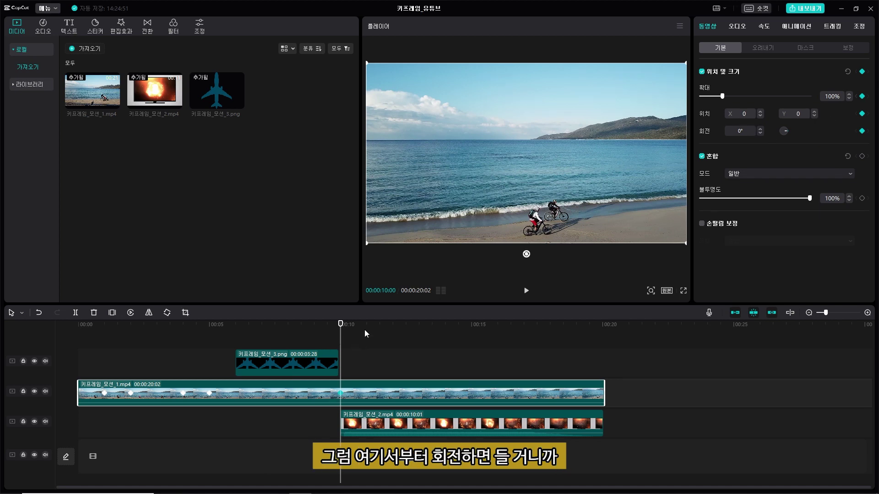
Step: Set the beach clip's rotation to 360° at 00:00:11:00
left_click_drag(344, 324, 366, 326)
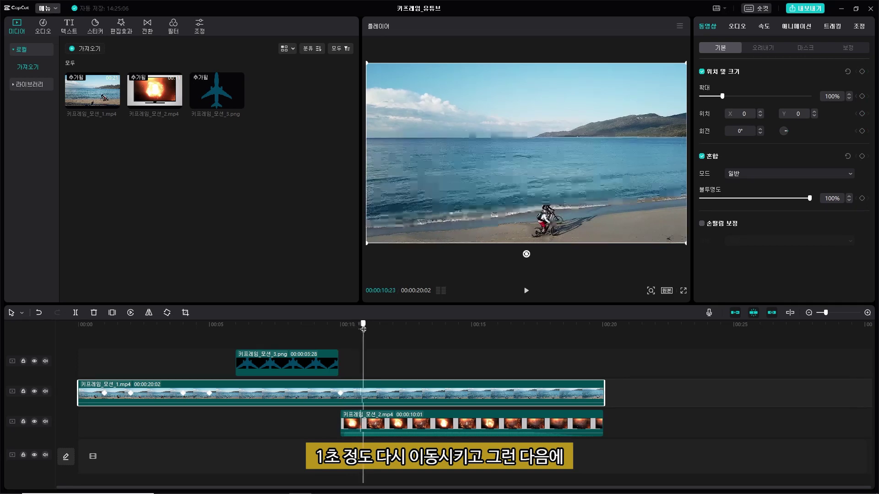
key("Right")
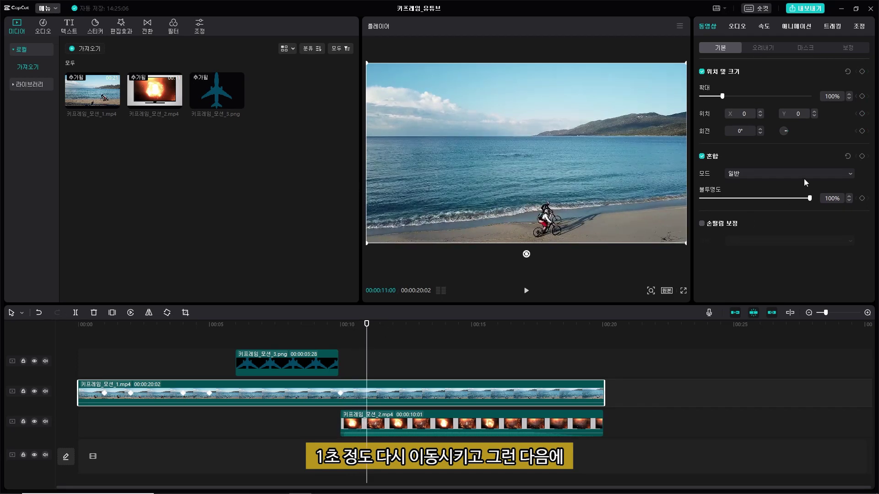
left_click(745, 131)
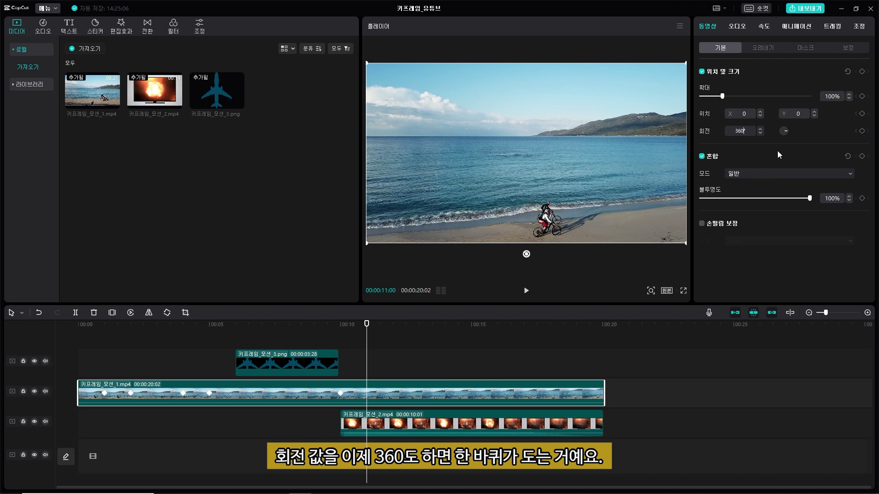
key("Return")
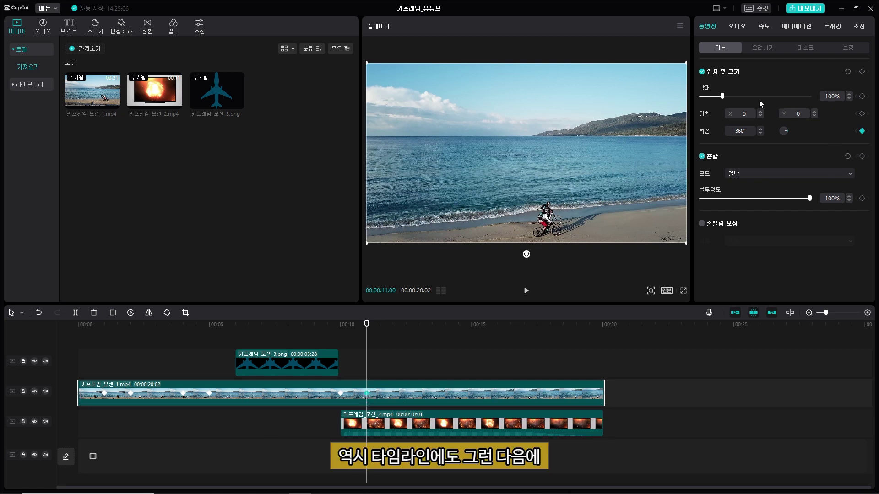
Step: Shrink the beach clip at 00:00:11:00 and position it at about X 0, Y 79 to fill the TV screen
double_click(826, 96)
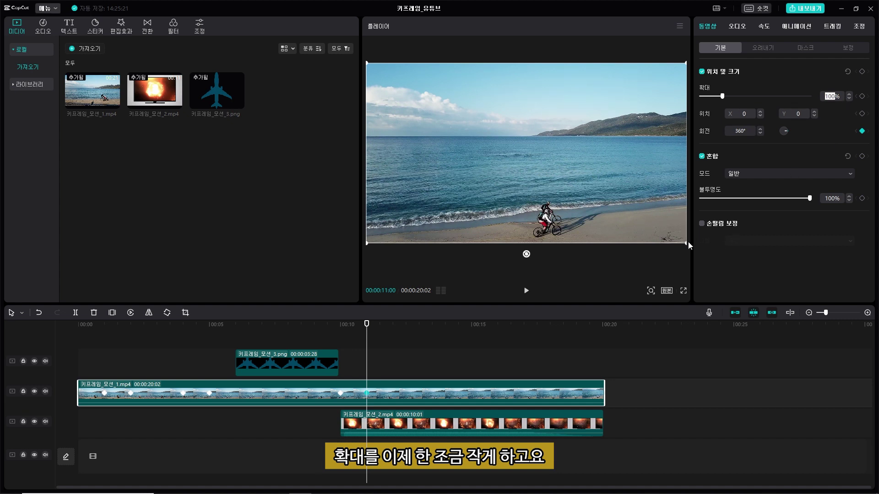
left_click_drag(689, 243, 655, 211)
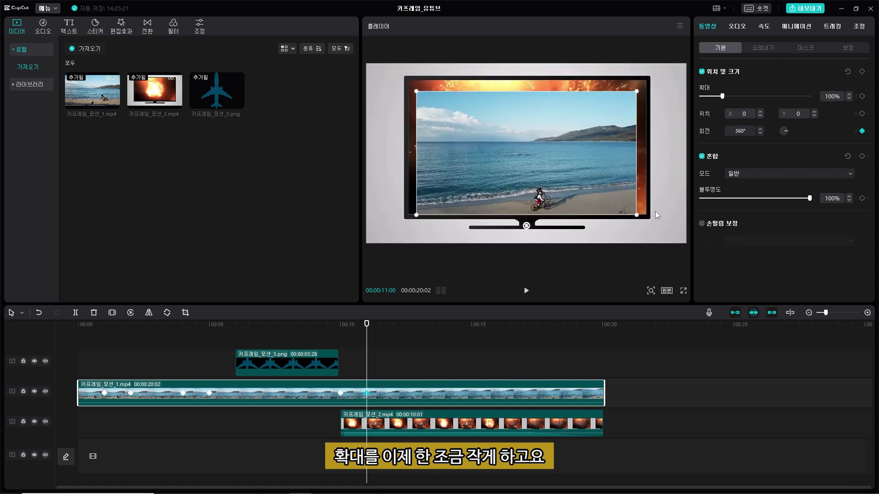
left_click_drag(601, 186, 579, 167)
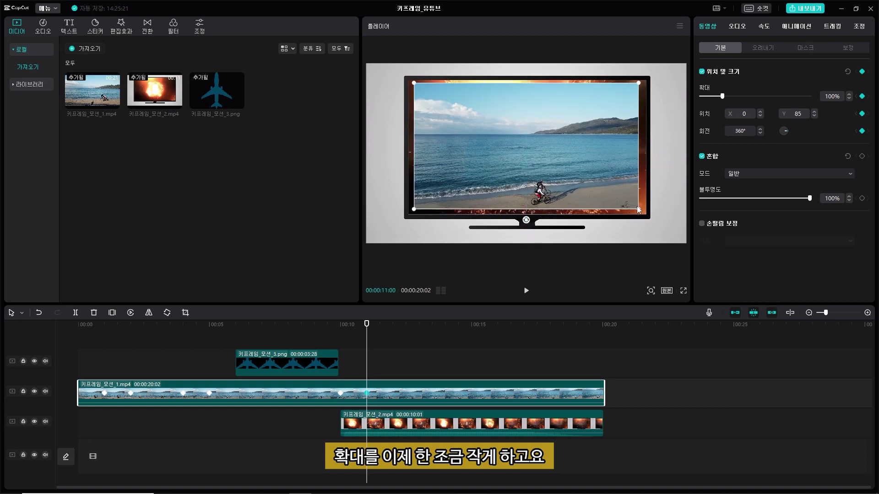
left_click_drag(637, 207, 646, 211)
left_click_drag(598, 180, 598, 181)
left_click(672, 230)
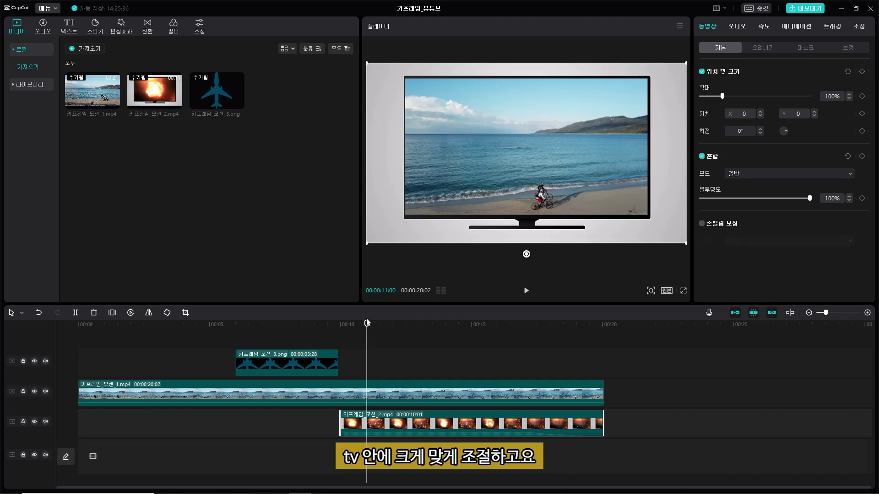
Step: Play the sequence from 00:00:10:00 to review the beach clip spinning and shrinking into the TV screen
left_click(340, 341)
key("space")
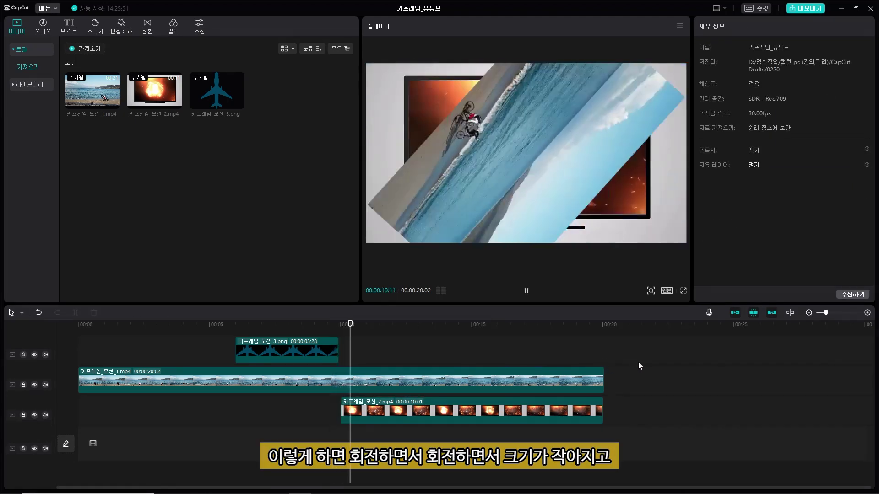
key("space")
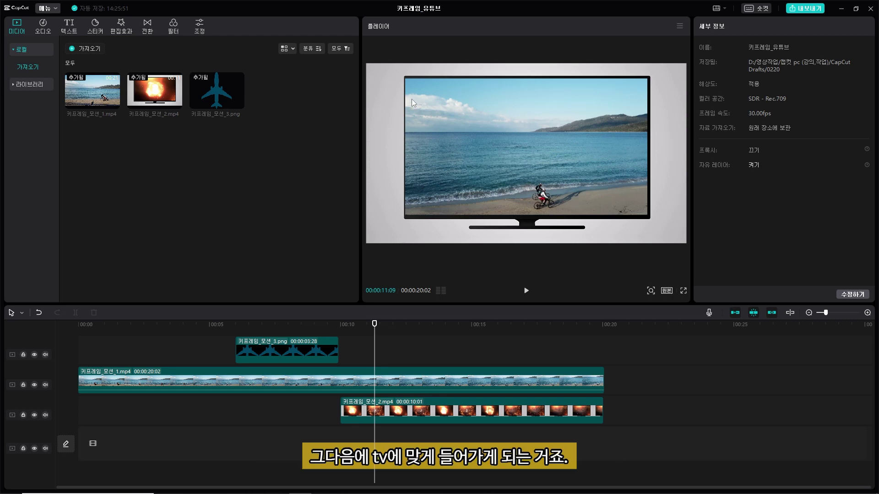
Step: Compare the beach clip's rotation, position and size at its 00:00:10:00 and 00:00:11:00 keyframes
left_click_drag(374, 324, 340, 334)
left_click(387, 378)
left_click(347, 325)
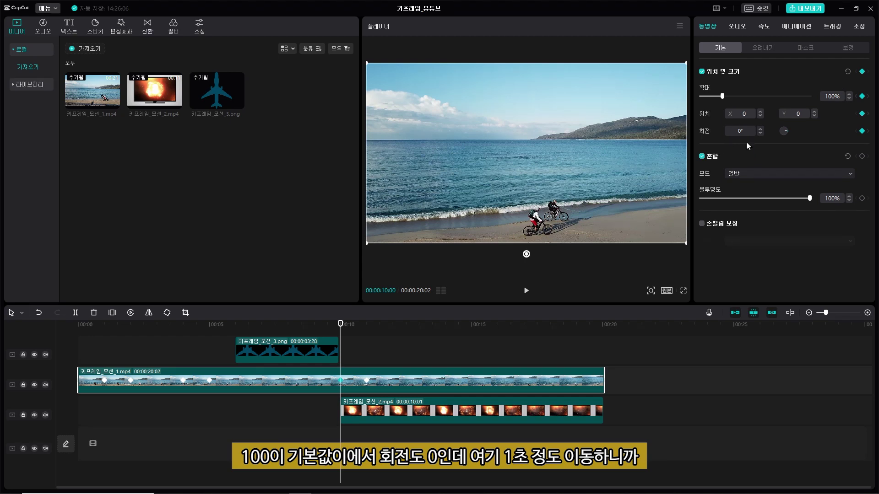
left_click_drag(341, 328, 365, 330)
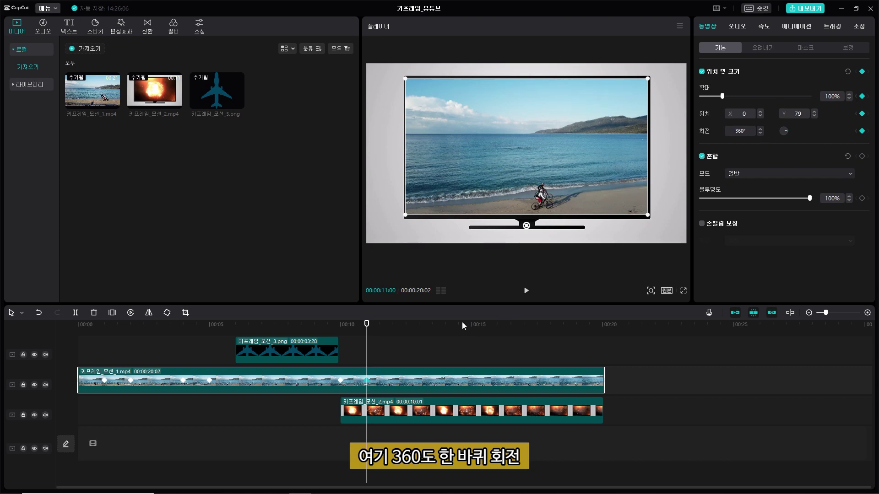
mouse_move(366, 324)
left_mouse_down()
mouse_move(342, 329)
mouse_move(365, 329)
left_mouse_up()
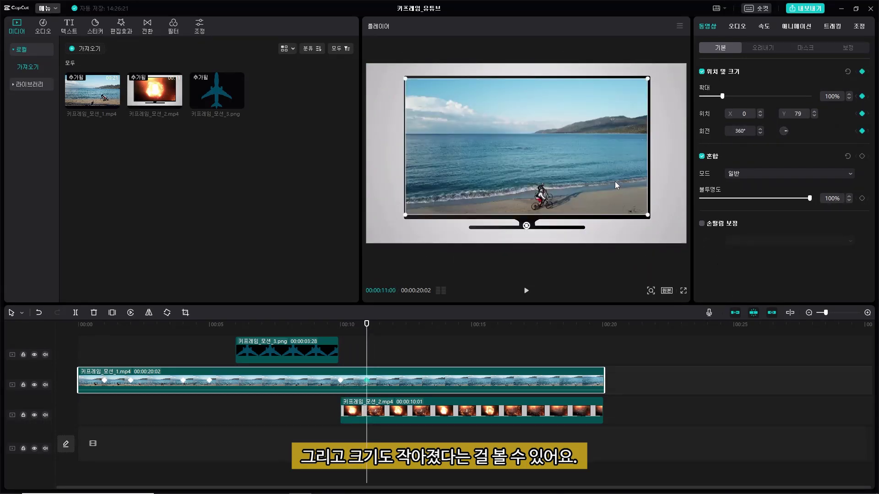
left_click(576, 234)
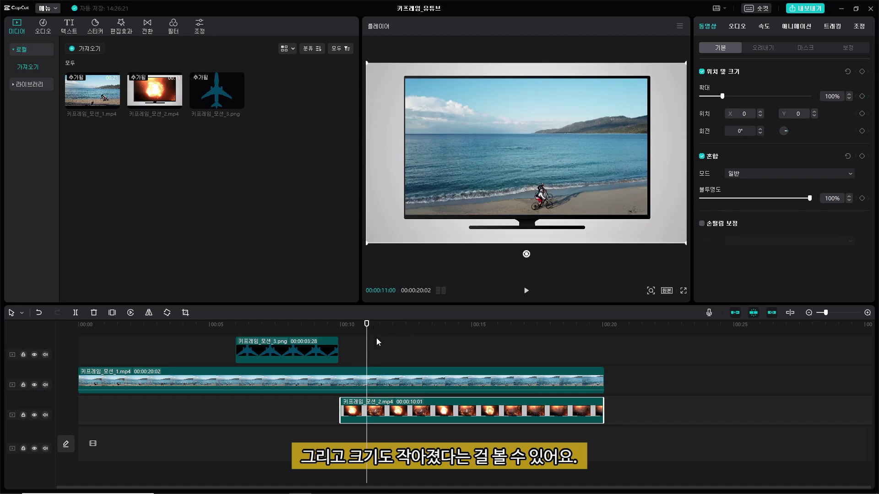
Step: Select the beach clip and play the sequence from 00:00:11:00 to review it sitting inside the TV screen
left_click(377, 373)
mouse_move(367, 324)
left_mouse_down()
mouse_move(332, 326)
mouse_move(367, 331)
left_mouse_up()
key("space")
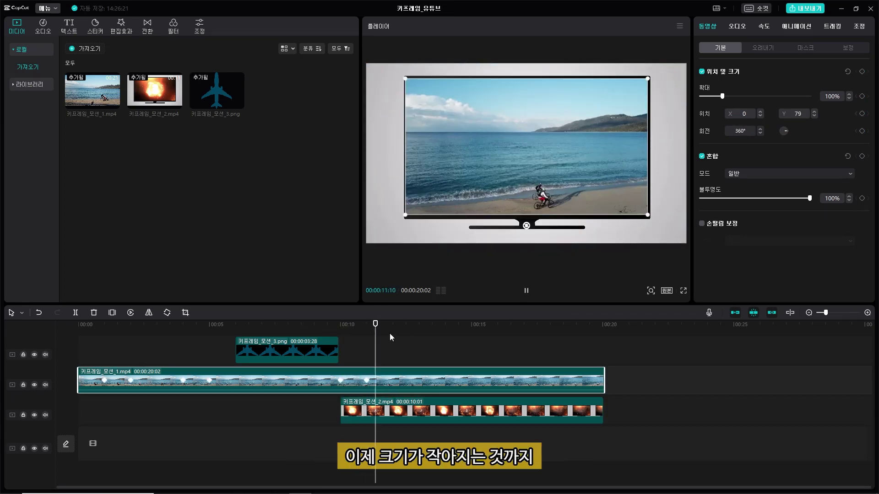
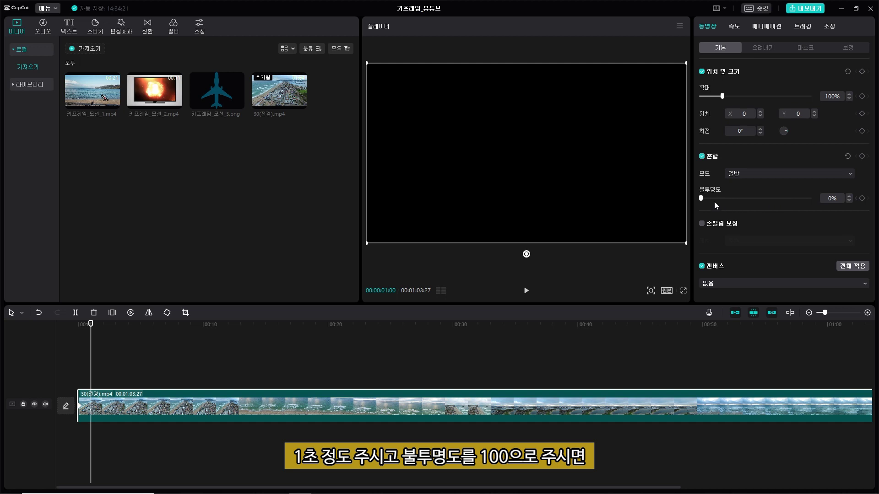
Step: Set the aerial clip's opacity to 100% at 00:00:01:00 and play the fade-in from the start
left_click_drag(703, 200, 821, 199)
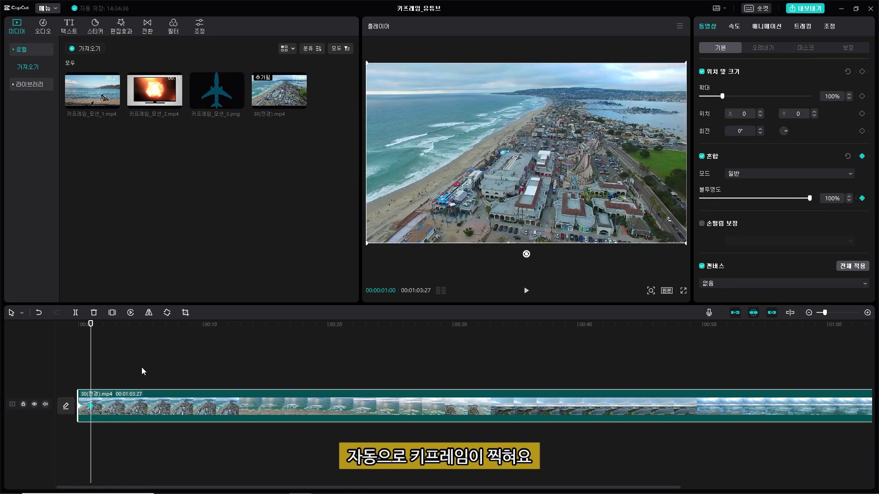
scroll(142, 369, "up", 2)
left_click_drag(93, 331, 67, 331)
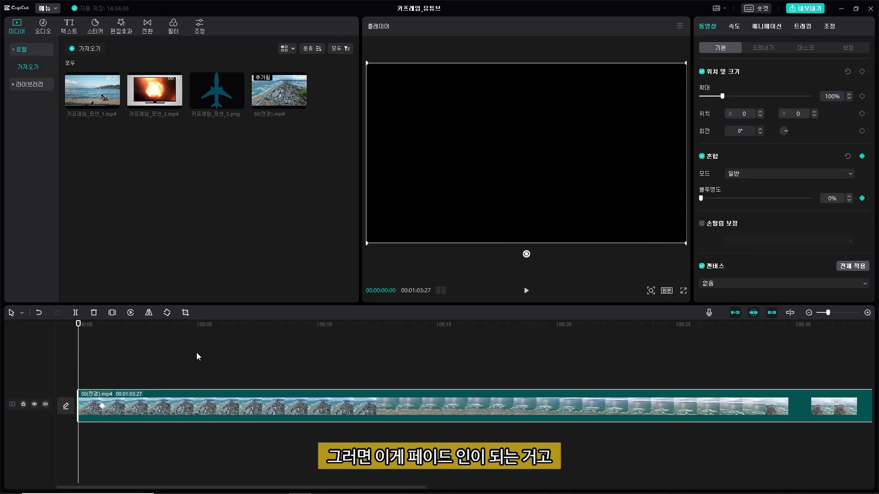
key("space")
key("space")
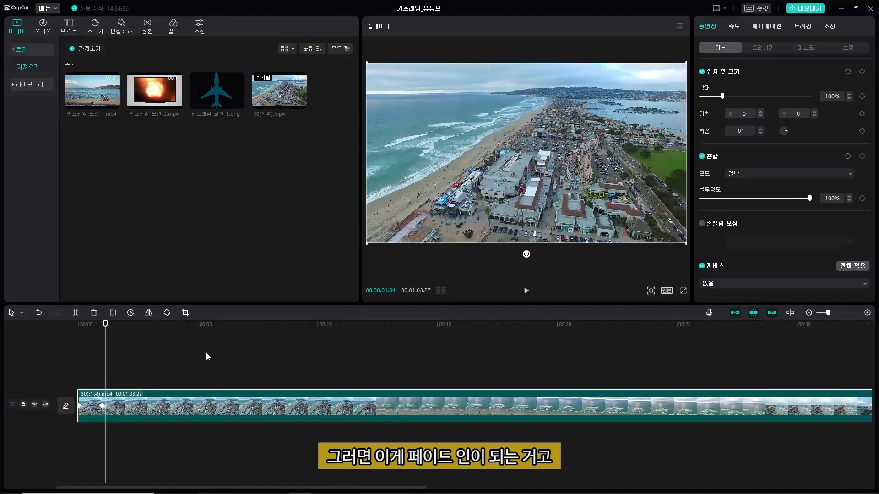
Step: Add an opacity keyframe of 0% at the aerial clip's last frame, 00:01:03:27
scroll(206, 353, "down", 3)
left_click(420, 355)
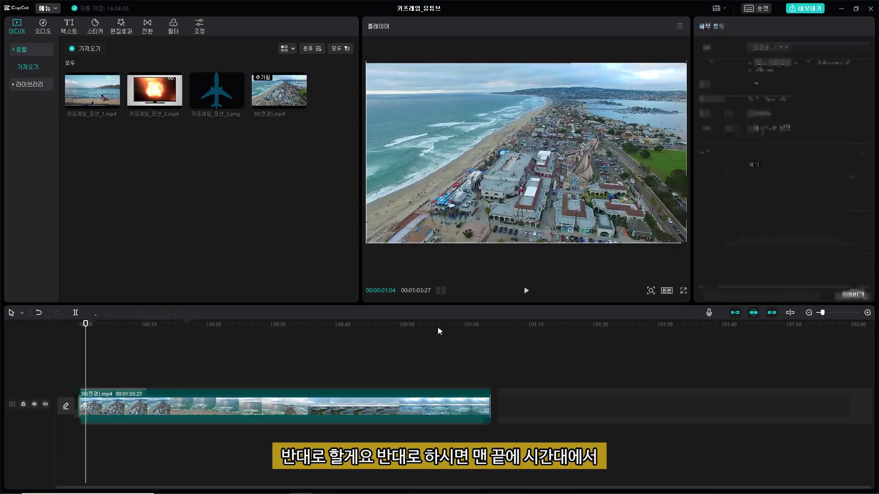
left_click(466, 324)
left_click_drag(470, 329, 489, 328)
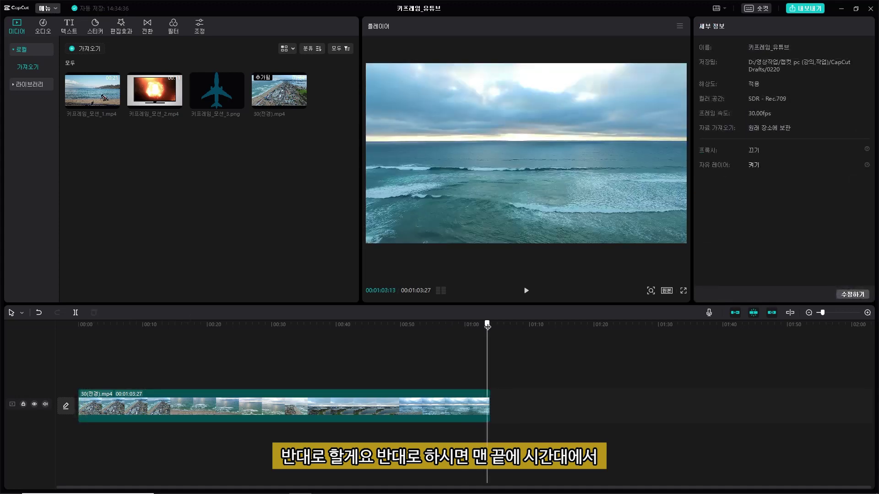
scroll(558, 359, "up", 2)
left_click(619, 395)
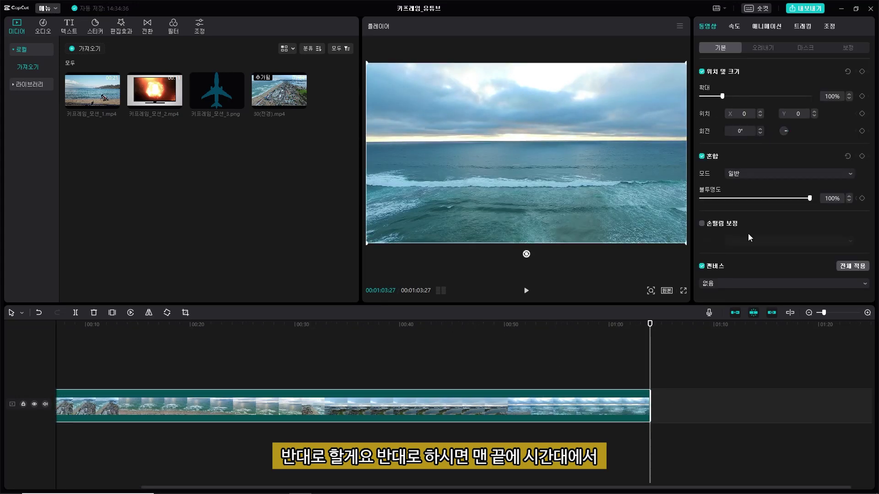
left_click(863, 199)
left_click_drag(811, 198, 685, 203)
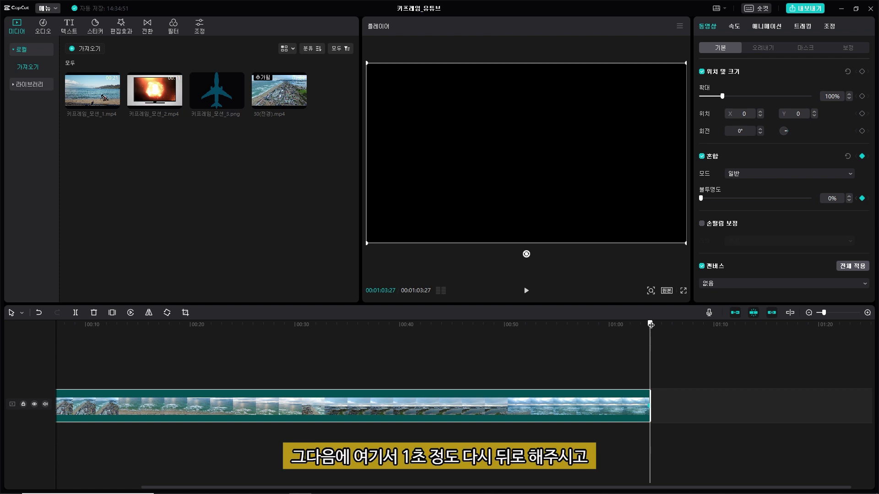
Step: Add an opacity keyframe of 100% to the aerial clip at 00:01:02:17
left_click_drag(649, 325, 637, 333)
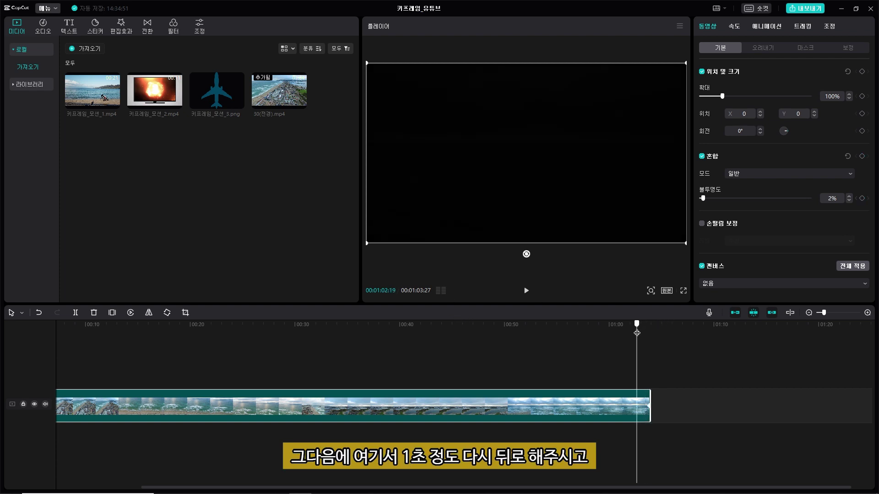
key("Left")
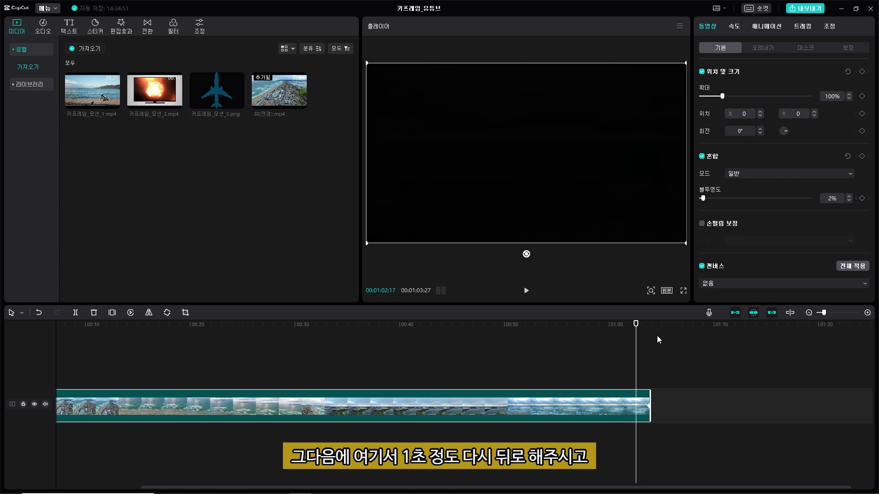
left_click(862, 199)
left_click_drag(703, 198, 815, 199)
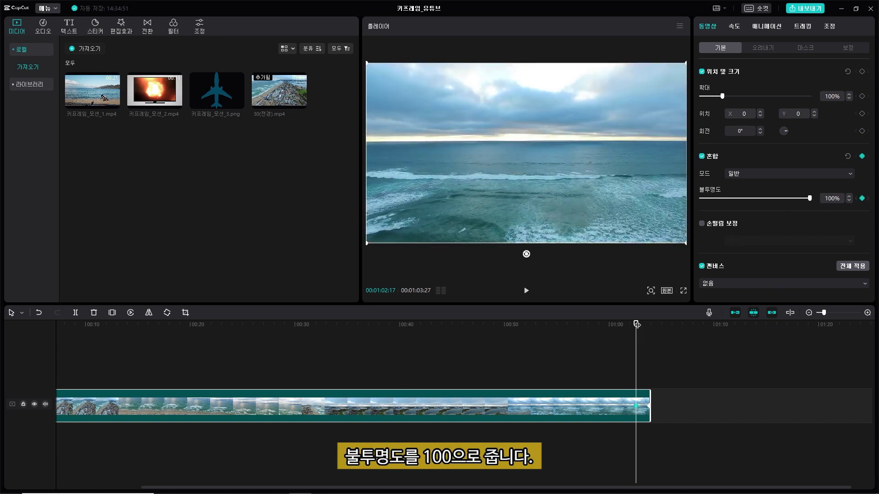
Step: Play the last few seconds of the aerial clip to review the fade-out
left_click_drag(635, 325, 608, 340)
key("space")
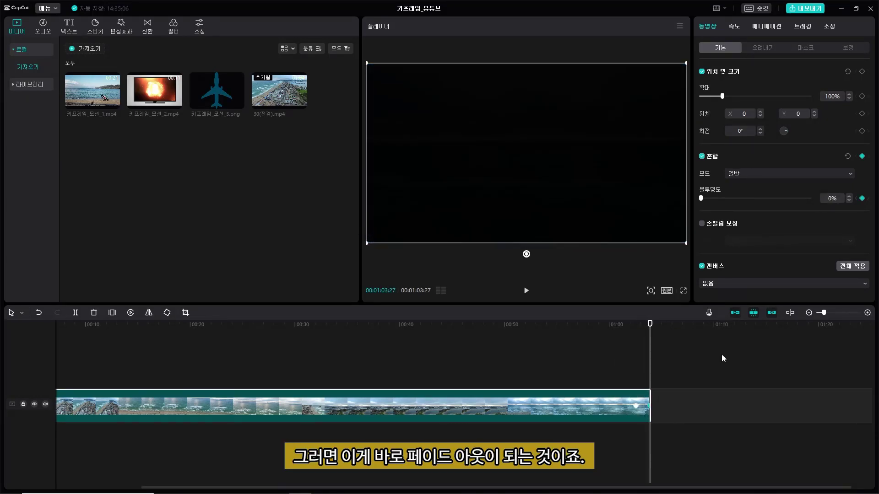
left_click(721, 355)
left_click(616, 337)
Step: Replay the aerial clip's opening and ending to review the opacity fades at both ends
key("Home")
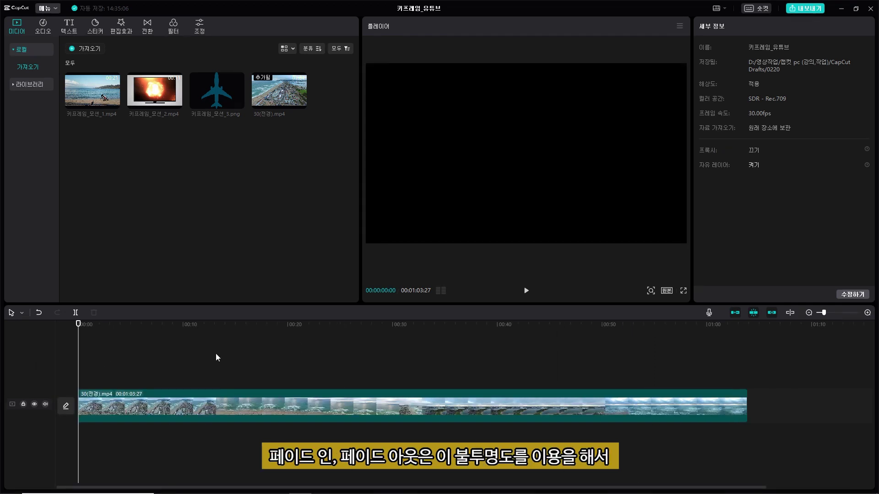
left_click(178, 407)
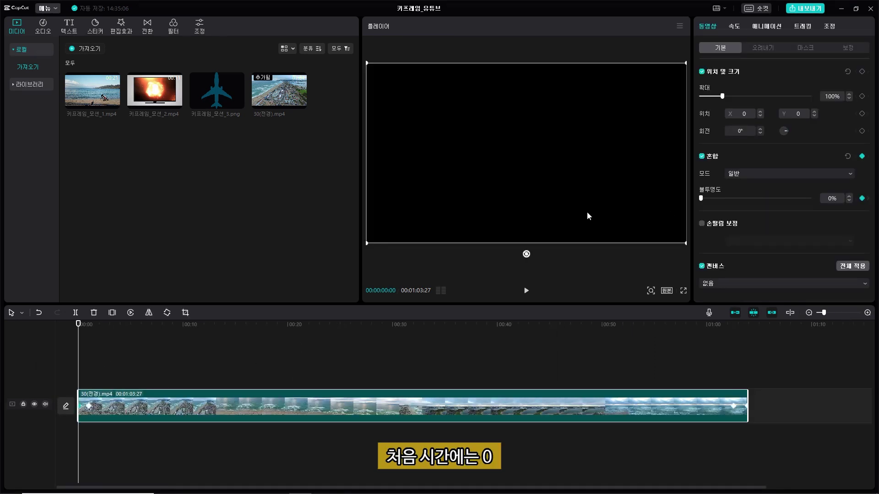
key("space")
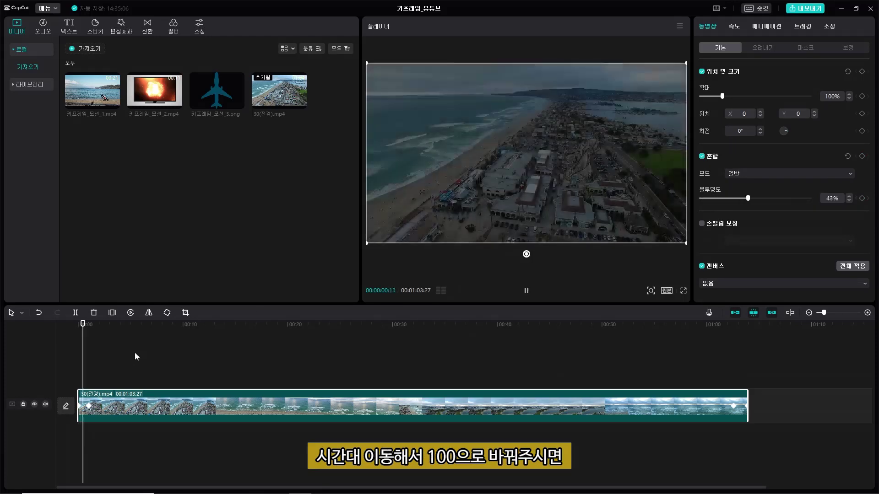
key("space")
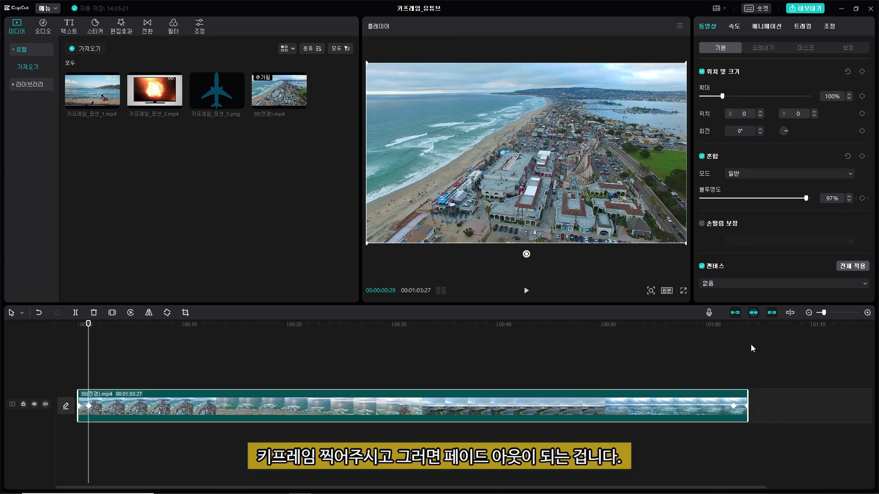
left_click(726, 341)
key("space")
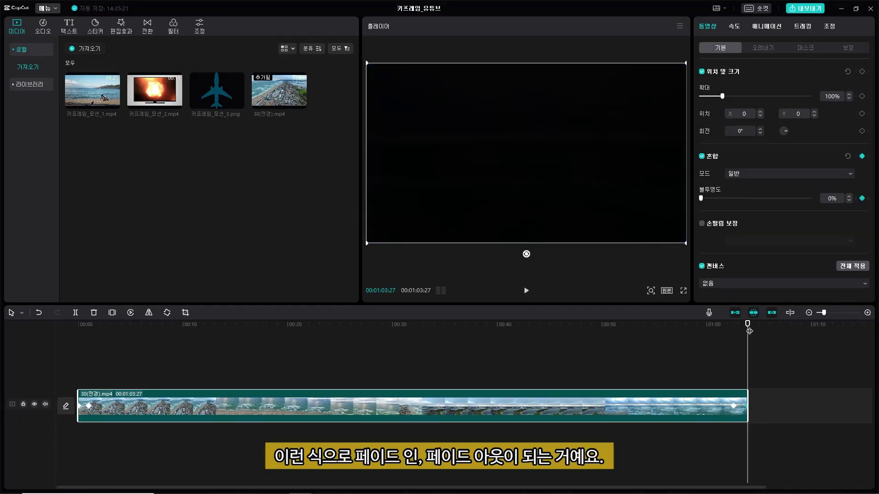
left_click(240, 362)
left_click(102, 368)
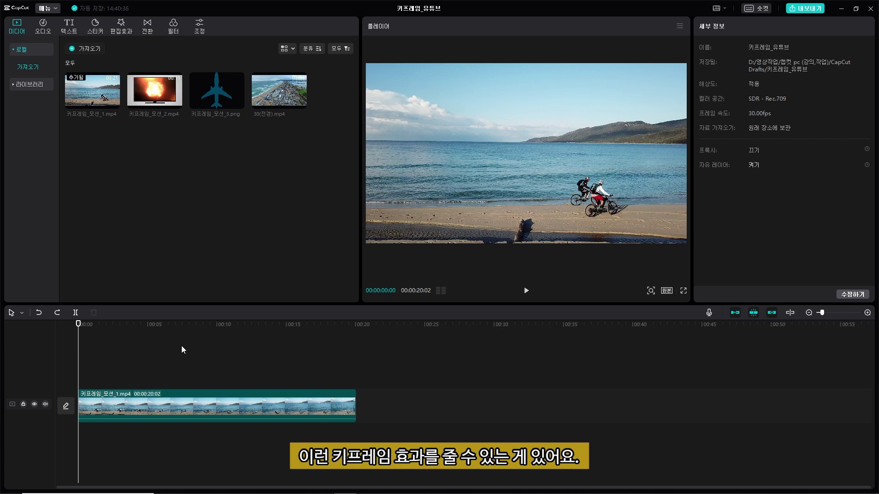
Step: Browse the In, Out and Combo animation presets available for the beach clip 키프레임_모션_1.mp4
left_click(249, 402)
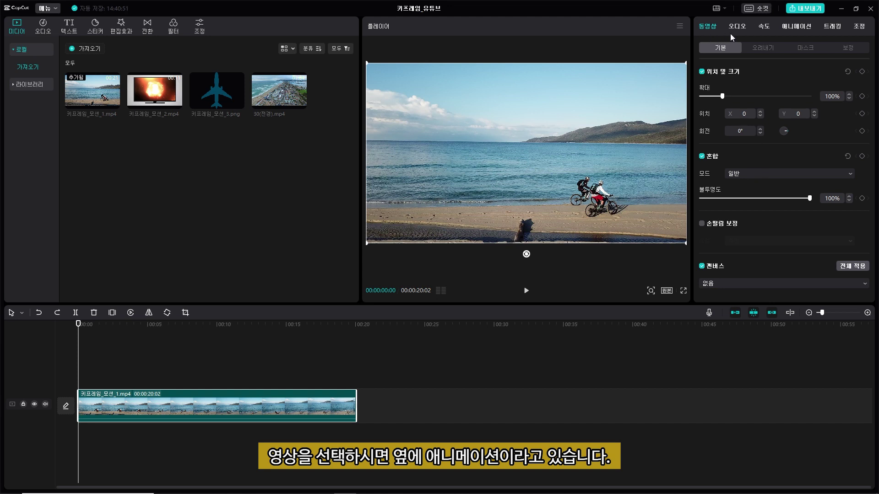
left_click(804, 28)
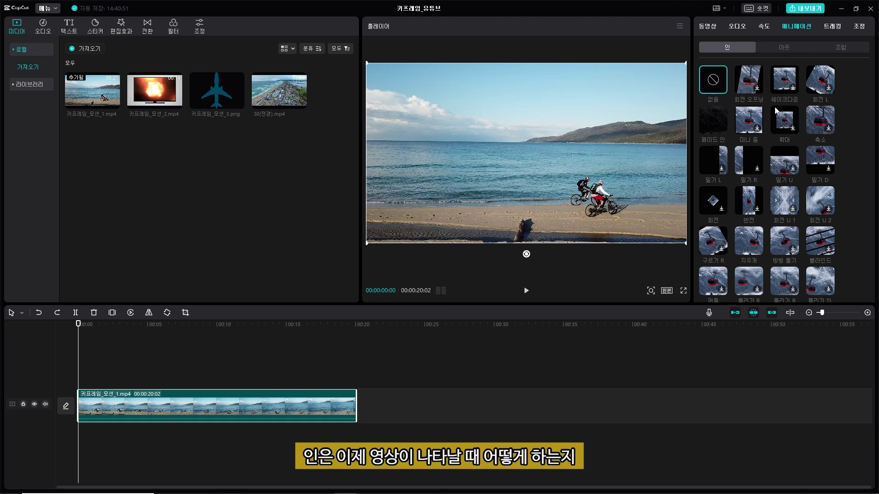
left_click(790, 49)
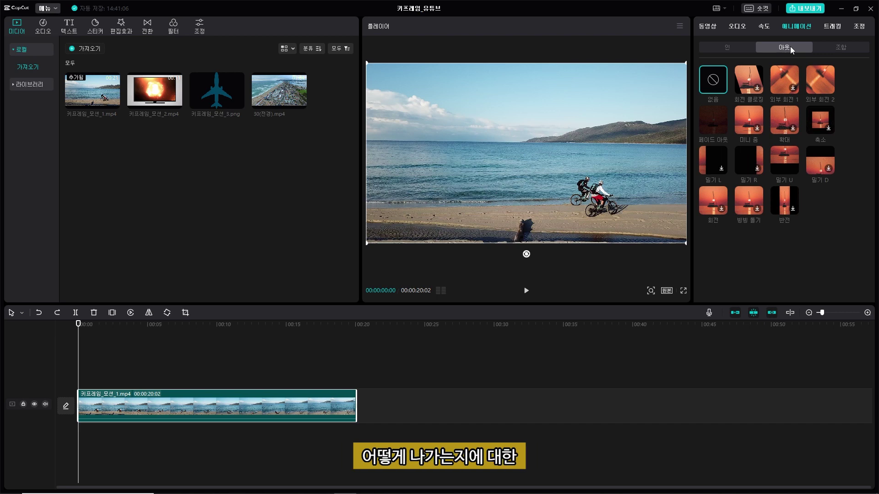
left_click(841, 48)
scroll(858, 174, "down", 10)
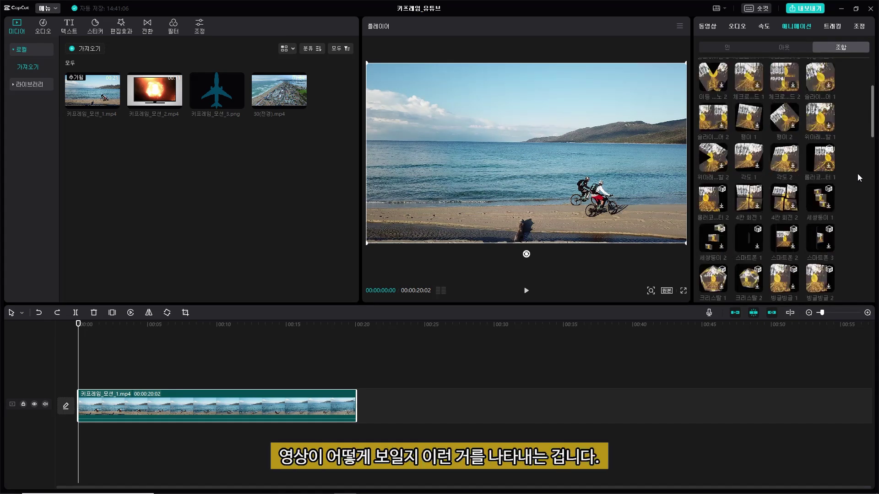
scroll(858, 174, "down", 10)
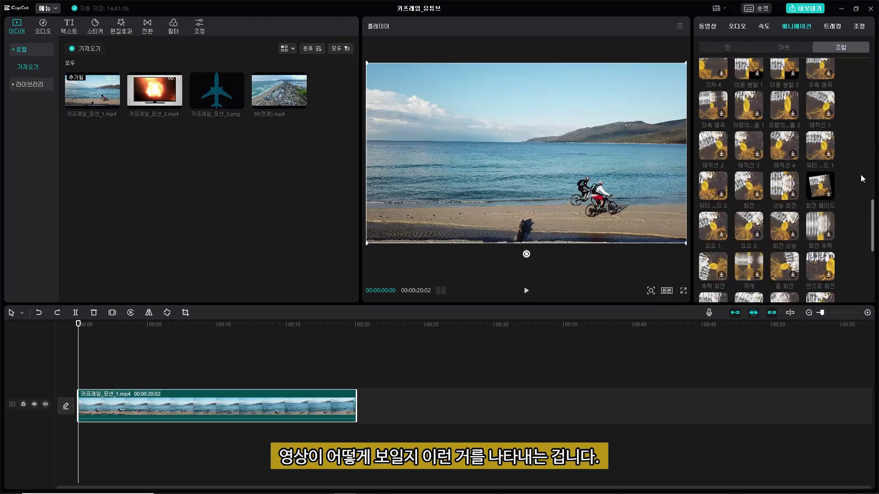
scroll(864, 174, "up", 20)
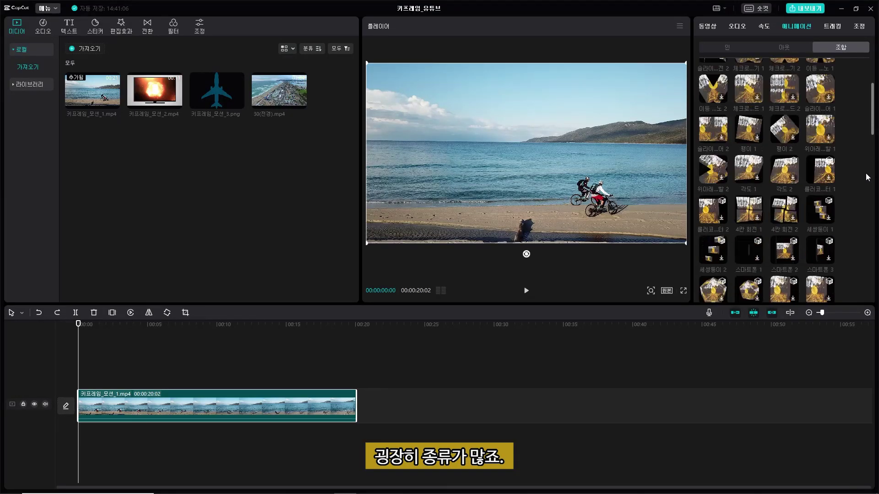
Step: Apply the Fade In (페이드 인) animation to the beach clip with a 1.0s duration and play it from the start
left_click(724, 47)
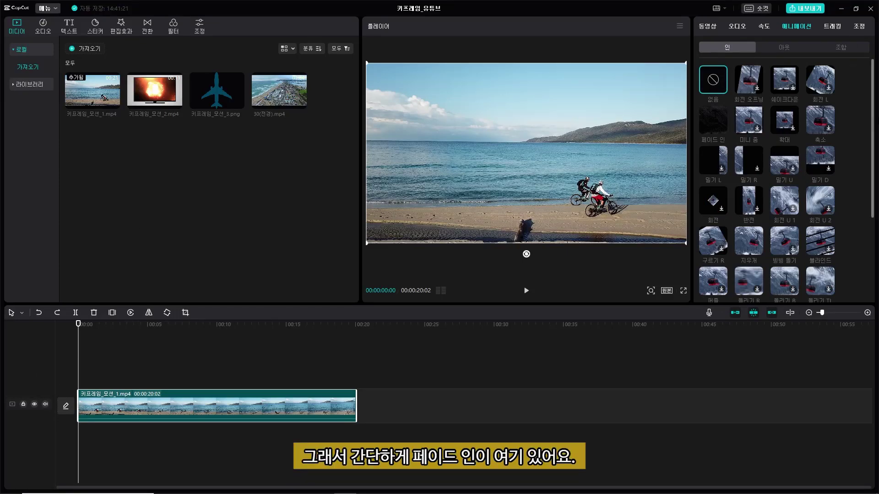
left_click(718, 124)
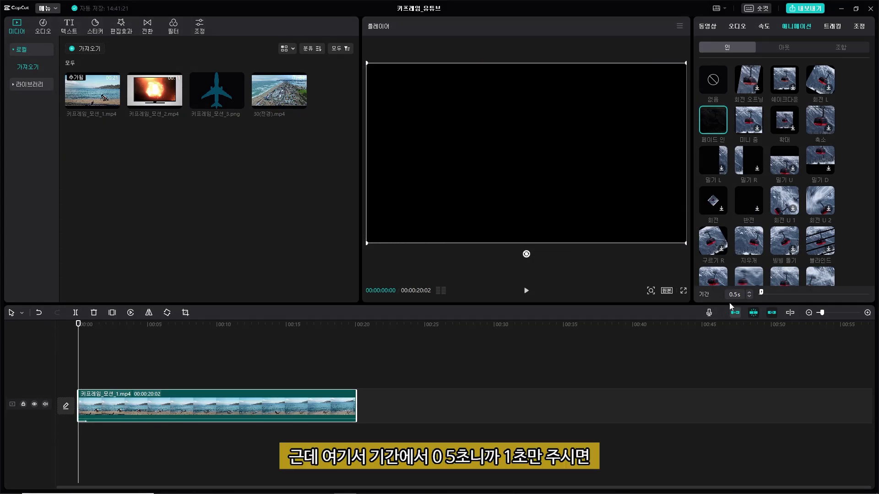
left_click(629, 353)
left_click_drag(357, 328, 79, 325)
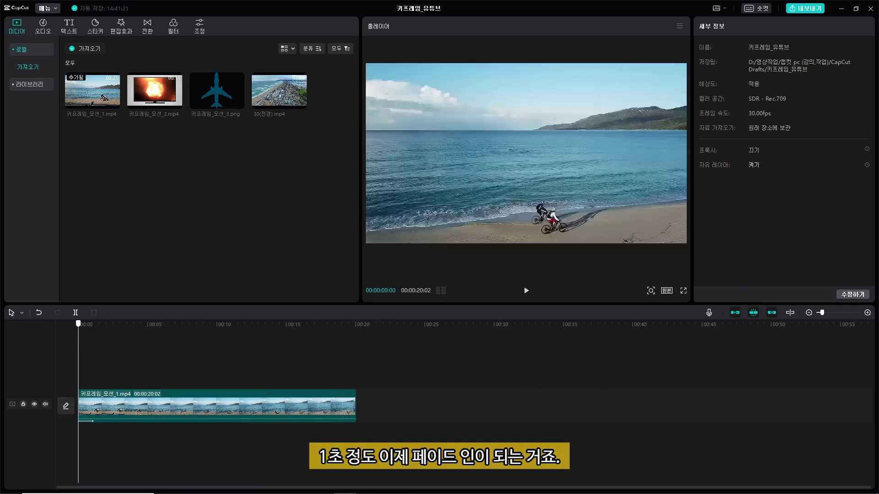
key("space")
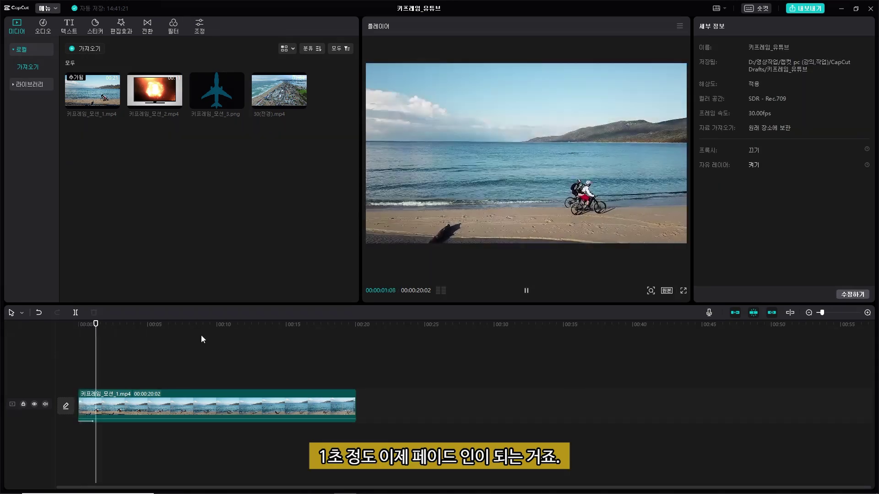
Step: Apply the Fade Out (페이드 아웃) animation to the end of the beach clip
left_click(323, 403)
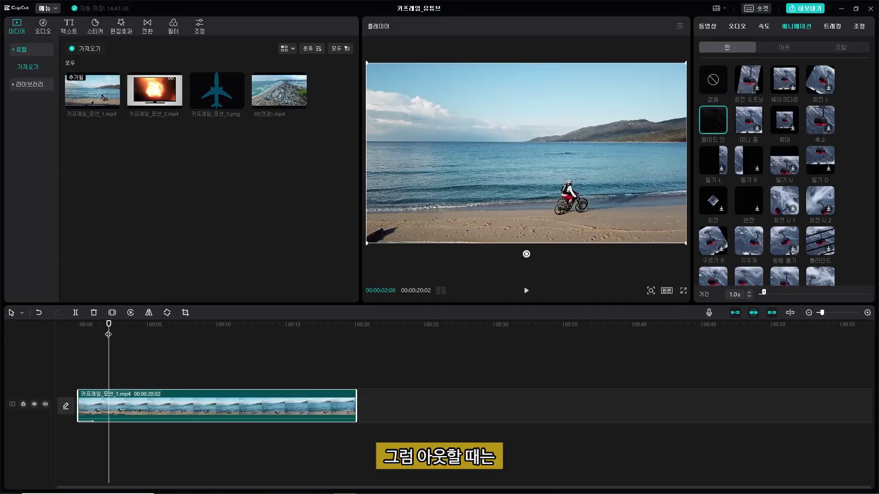
left_click_drag(142, 330, 347, 356)
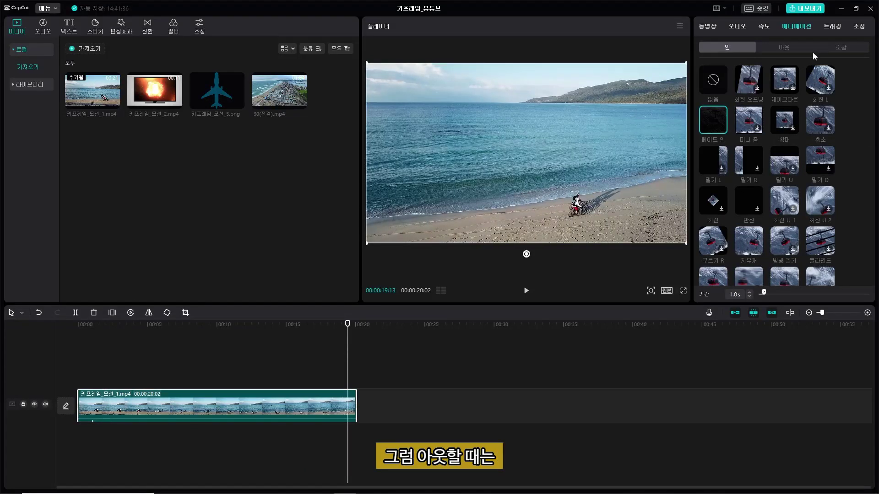
left_click(783, 47)
left_click(720, 121)
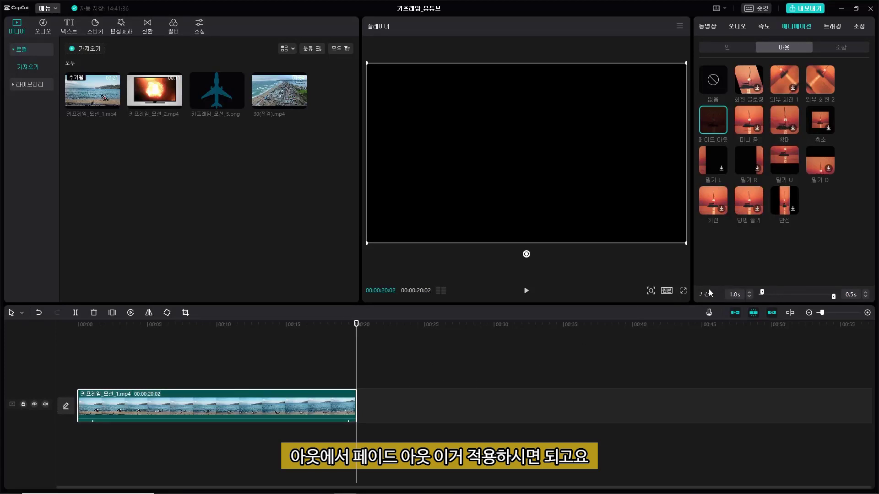
Step: Play the beach clip's ending to review the fade-out, and return to 00:00:00:00 with the clip selected
left_click(748, 349)
left_click_drag(348, 325, 323, 325)
key("space")
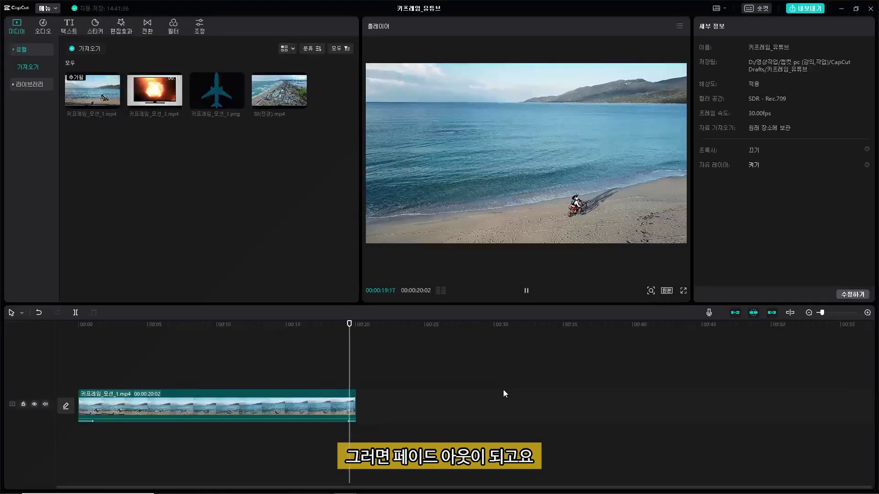
left_click(239, 400)
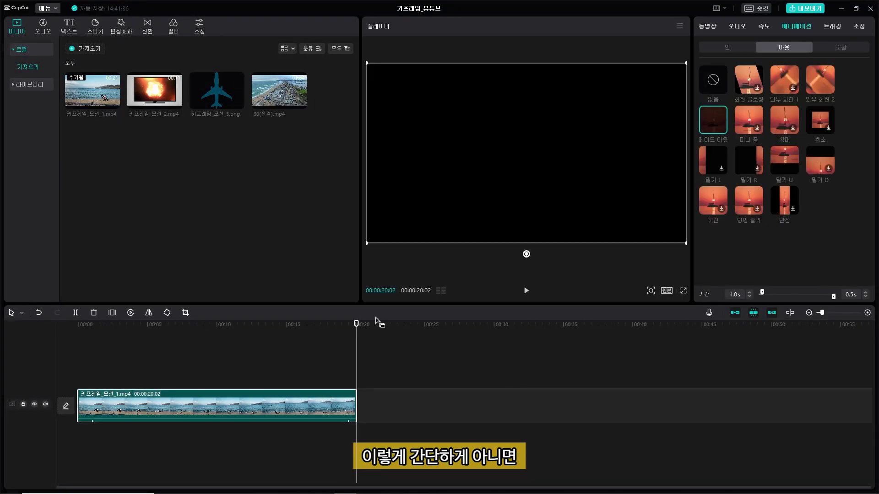
key("Home")
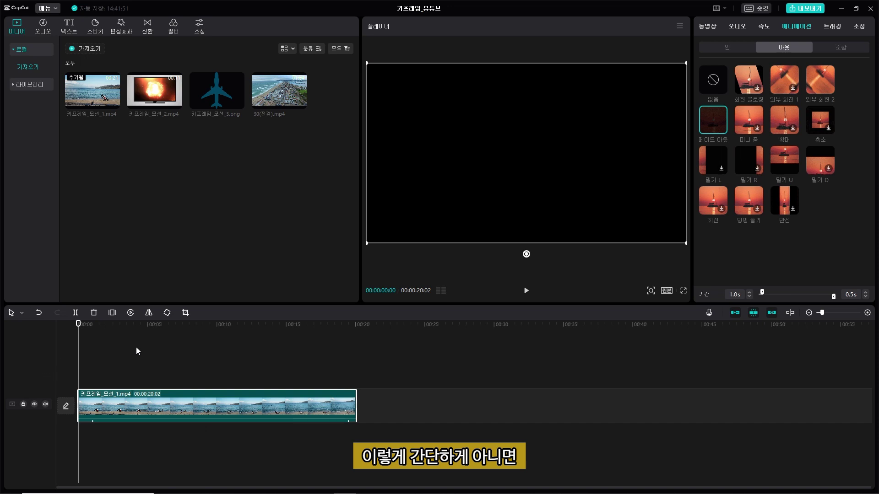
Step: Undo the fade animations on the beach clip and apply the Mini Zoom (미니 줌) In animation with a 2.0s duration
key("ctrl+z")
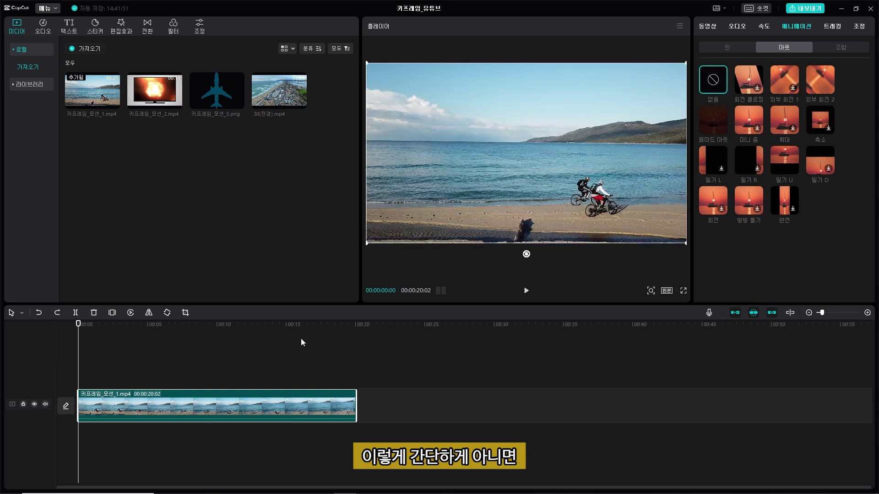
left_click(727, 48)
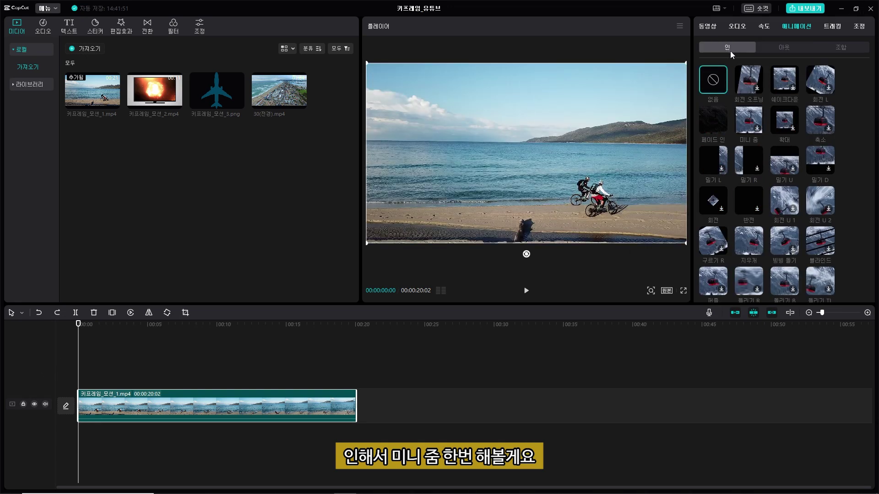
left_click(751, 124)
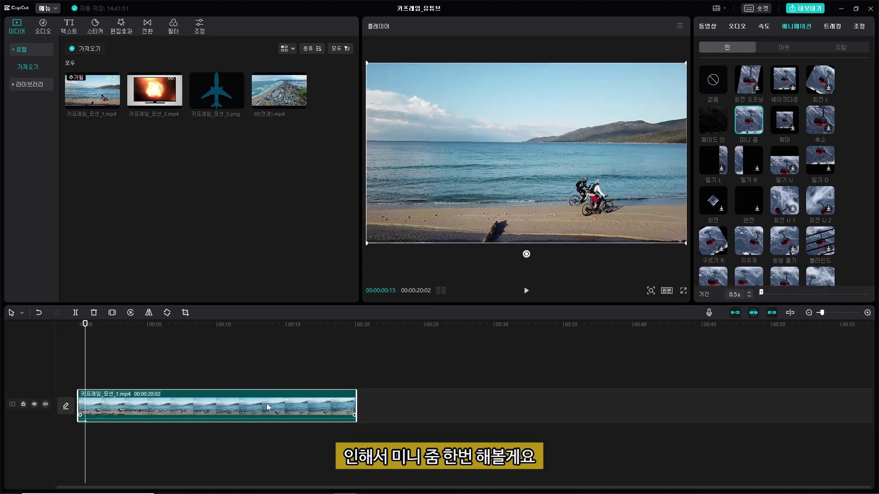
left_click(733, 294)
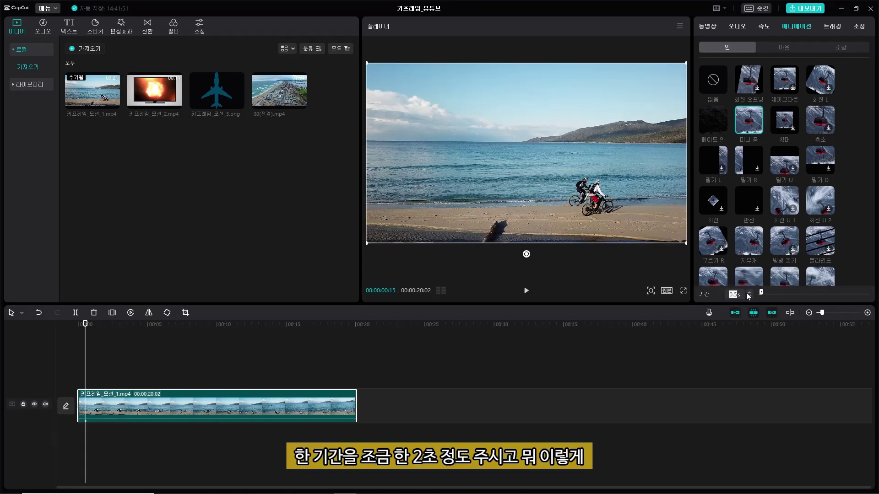
type("2s")
key("Return")
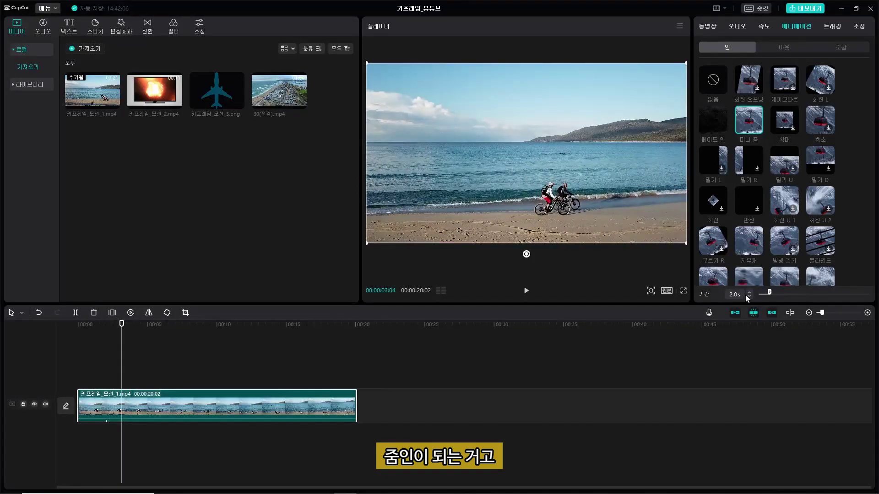
Step: Apply the spinning Out animation 빙빙 돌기 to the beach clip and play its ending
left_click(364, 345)
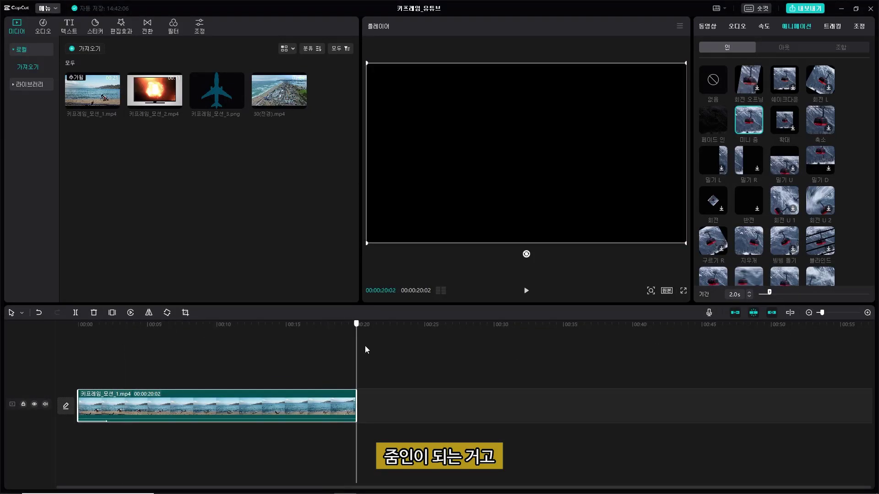
left_click(783, 48)
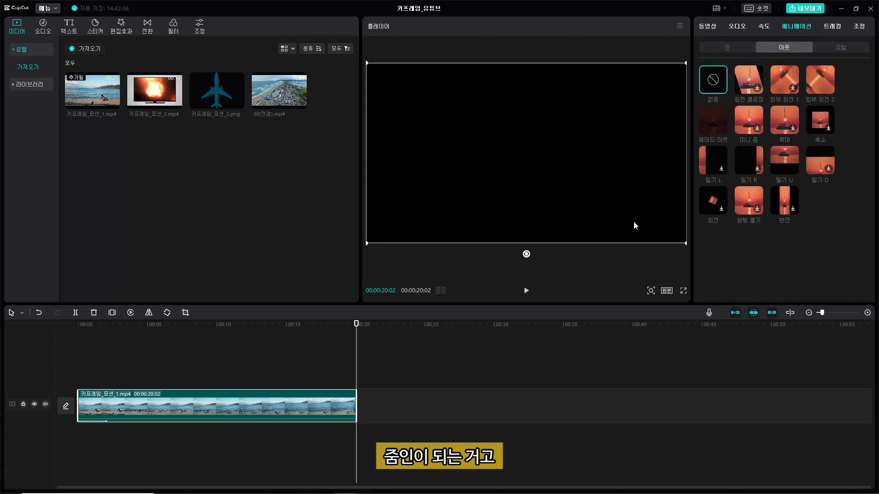
key("space")
left_click(350, 339)
left_click_drag(350, 326, 345, 325)
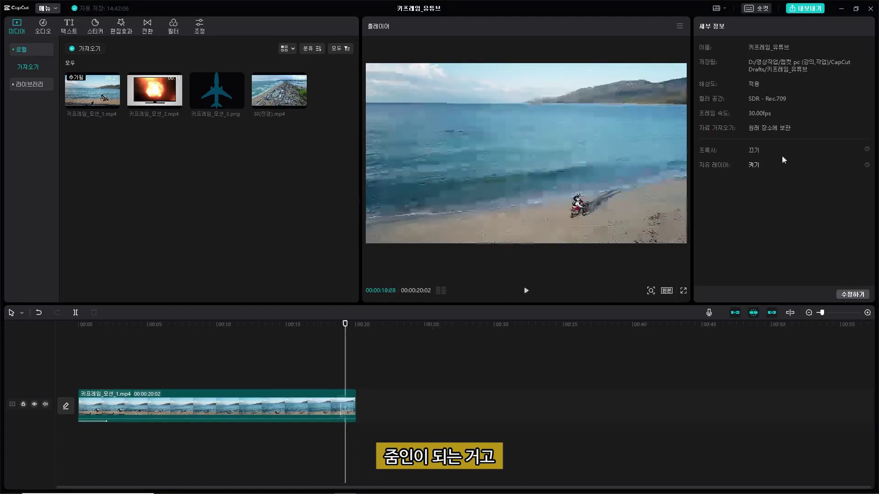
left_click(308, 402)
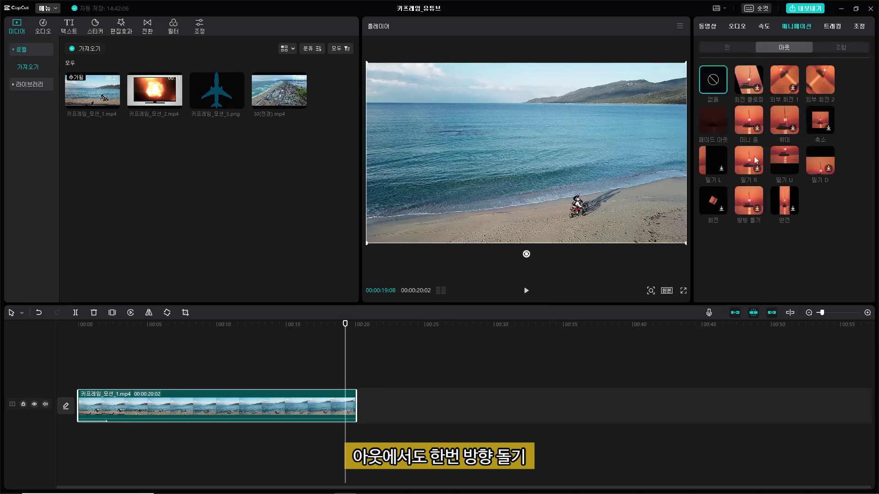
left_click(748, 196)
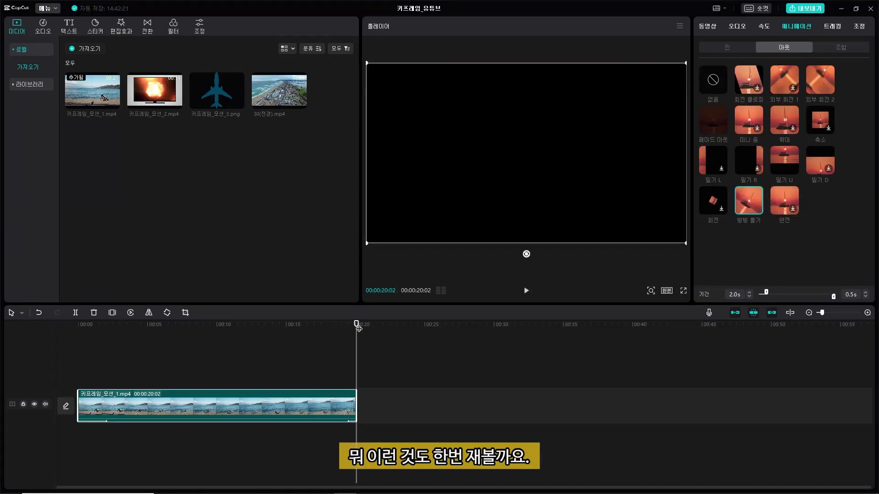
left_click_drag(359, 329, 312, 324)
key("space")
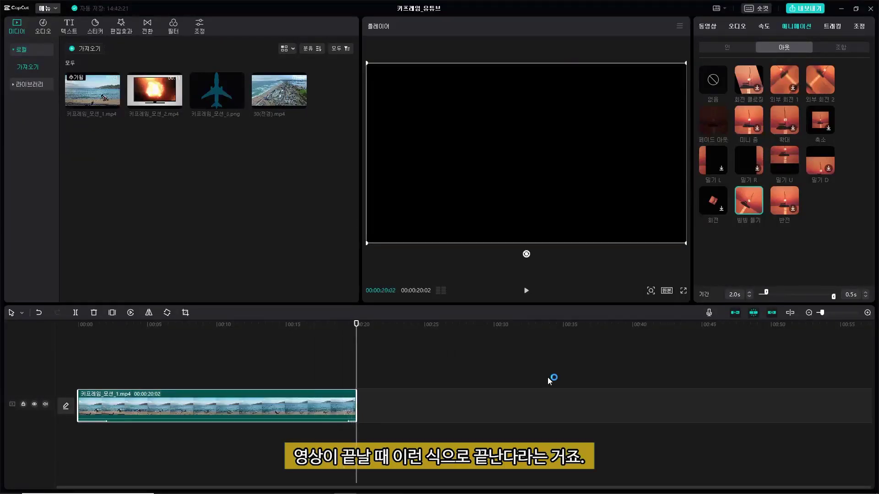
Step: Apply the 잡아…틀기 Combo animation to the beach clip and play it for a moment
left_click(843, 47)
left_click_drag(356, 324, 177, 359)
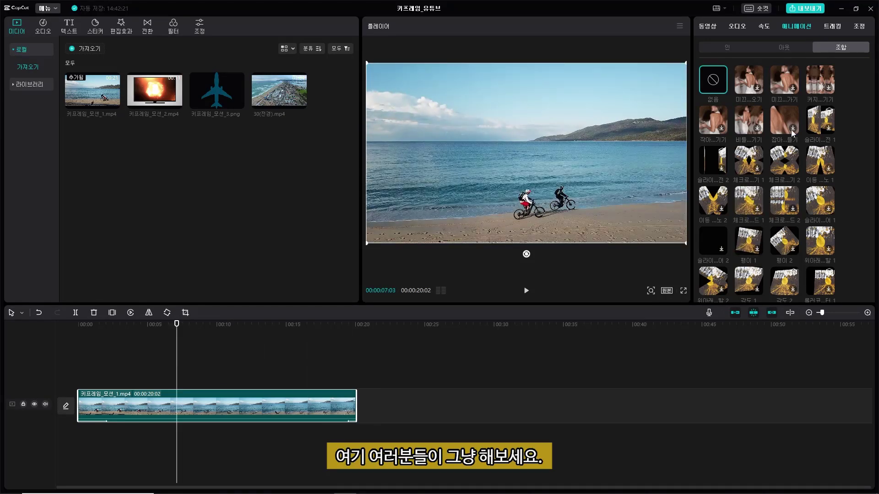
left_click(788, 116)
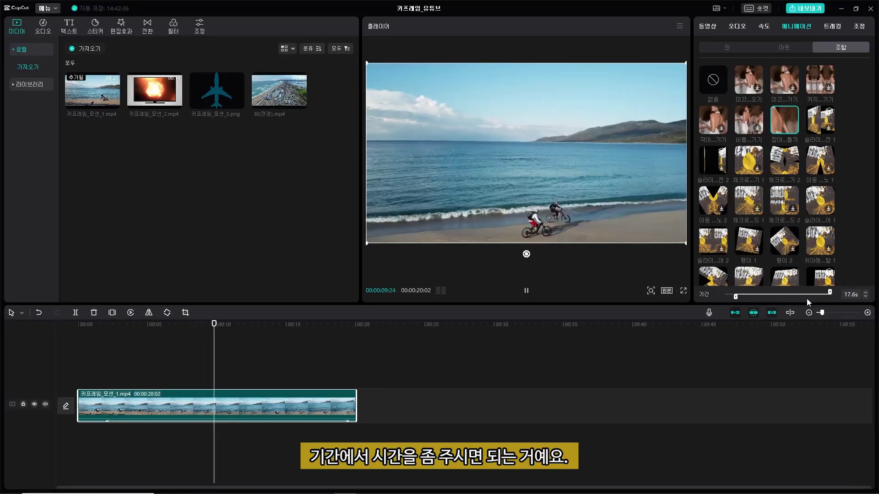
key("space")
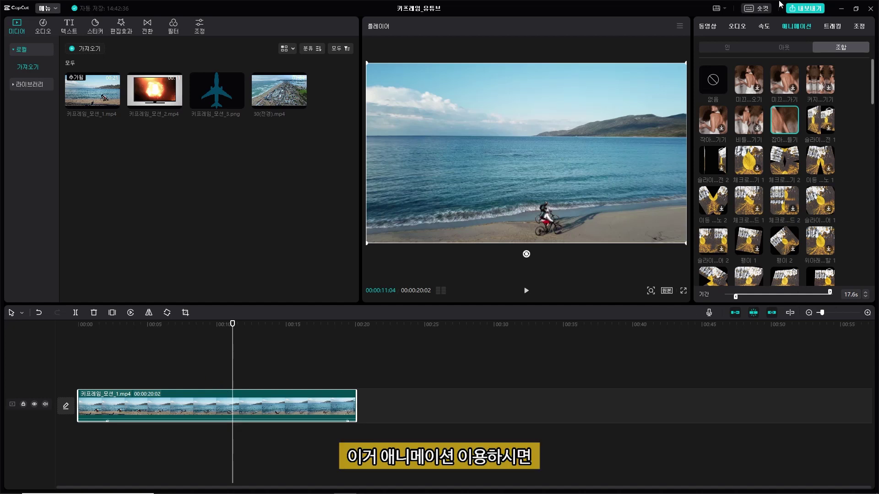
Step: Apply a circle (원) mask to the 30(전경).mp4 clip and play it up to 00:00:00:26
left_click(732, 48)
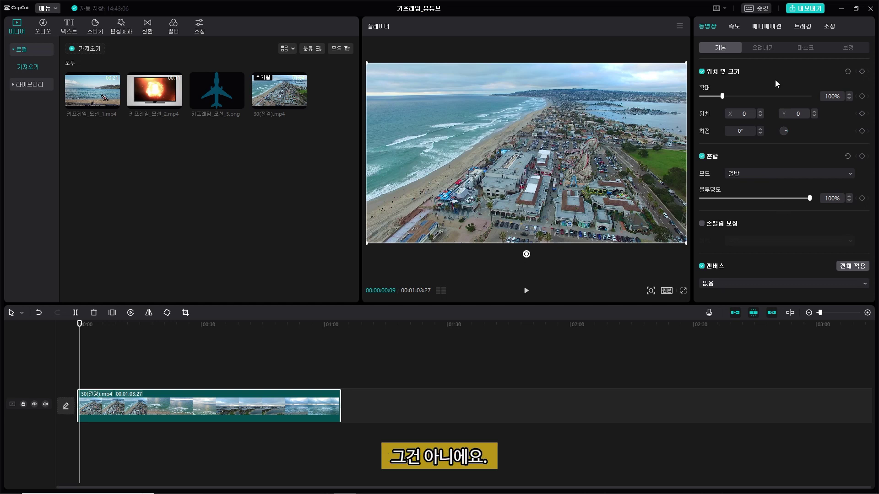
left_click(800, 48)
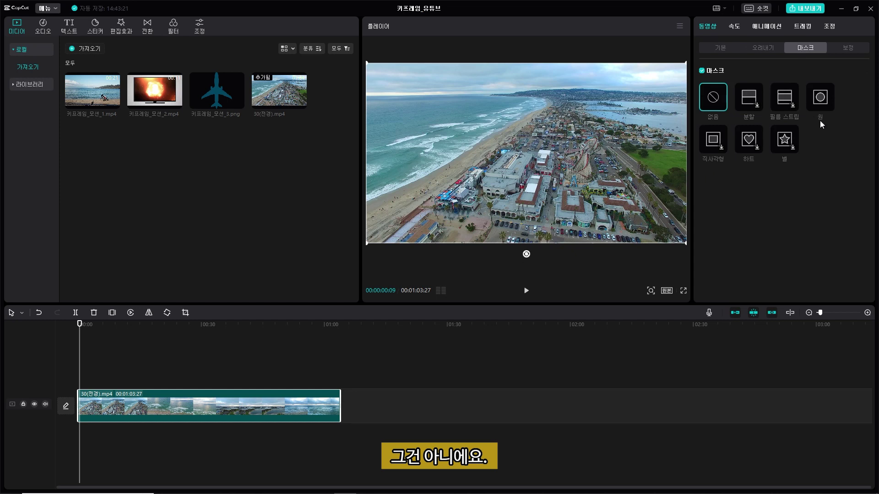
left_click(820, 97)
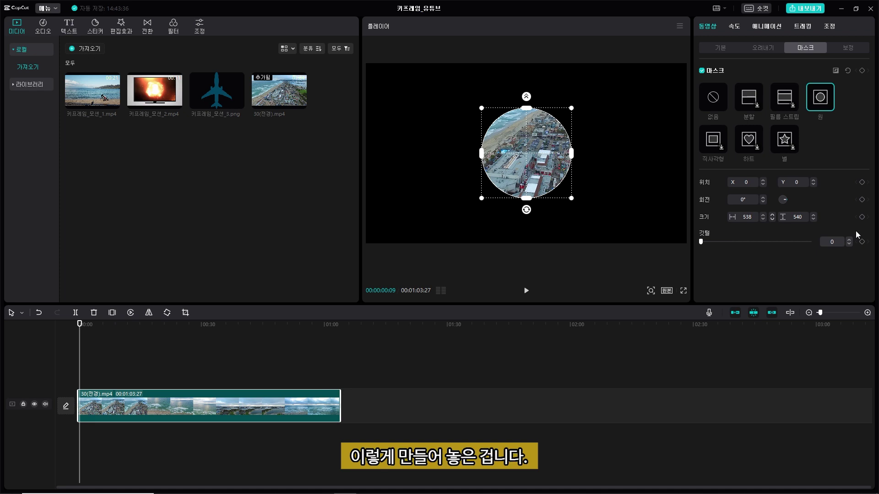
key("space")
key("space")
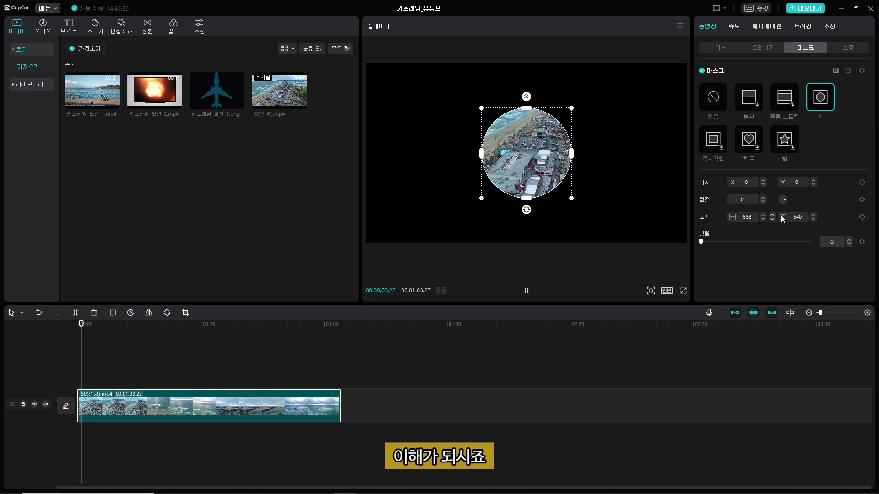
Step: Keyframe the circle mask's position at X -233, Y 118 at 00:00:00:26 and X -30, Y 115 at 00:00:02:04
left_click(862, 183)
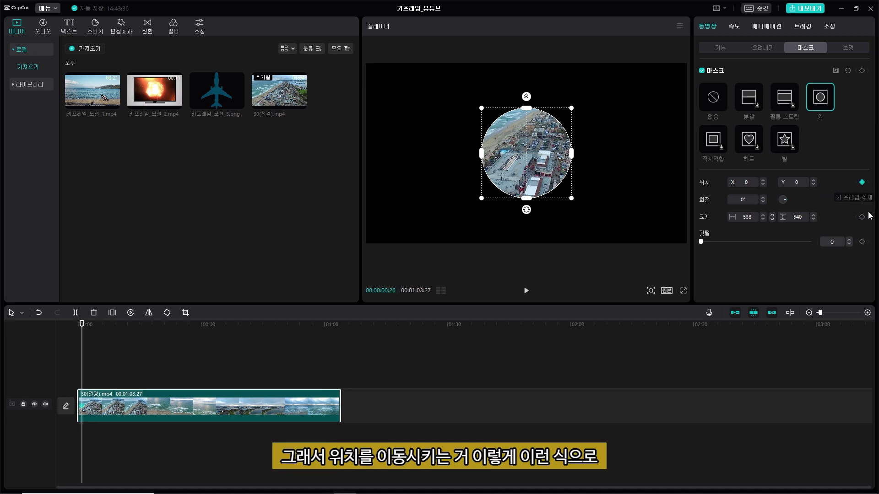
left_click_drag(552, 158, 511, 139)
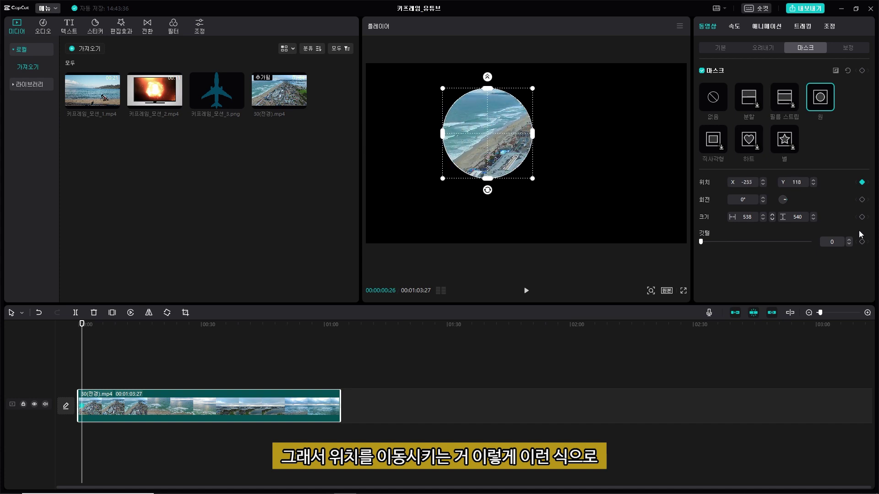
key("space")
key("space")
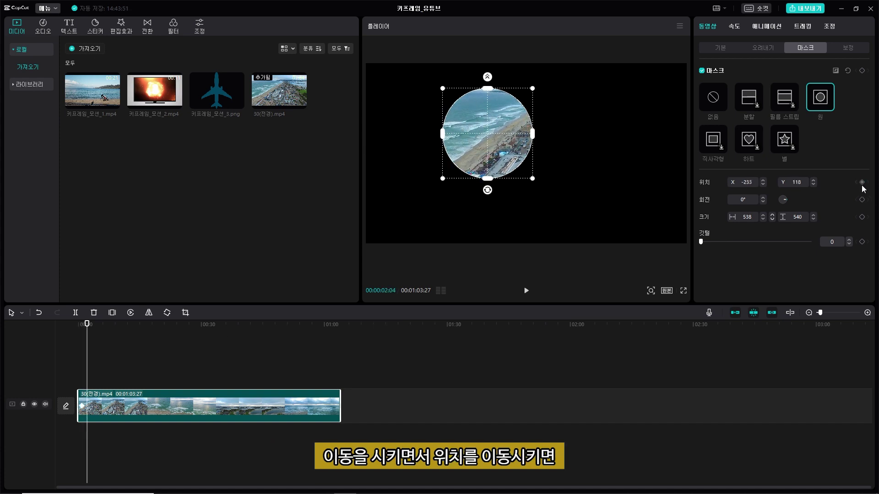
left_click_drag(469, 144, 500, 144)
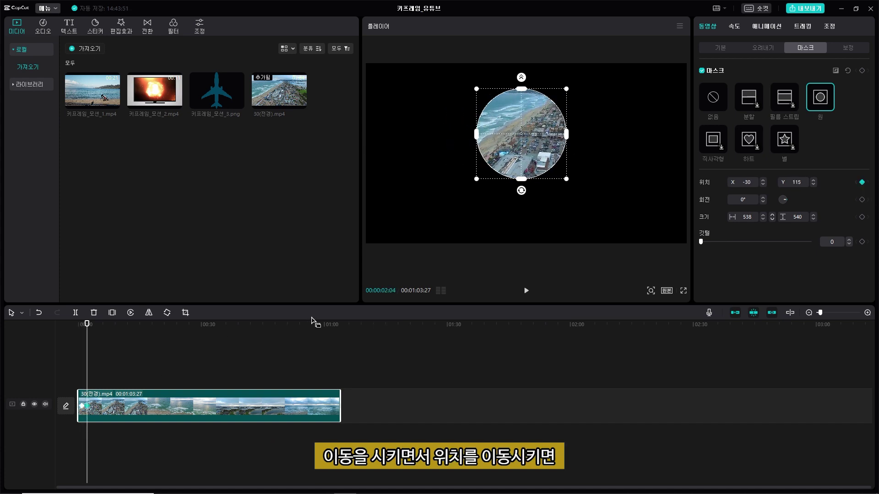
Step: Add further circle mask position keyframes past 00:00:02:04 by moving the mask to new spots over the aerial footage
scroll(183, 356, "up", 3)
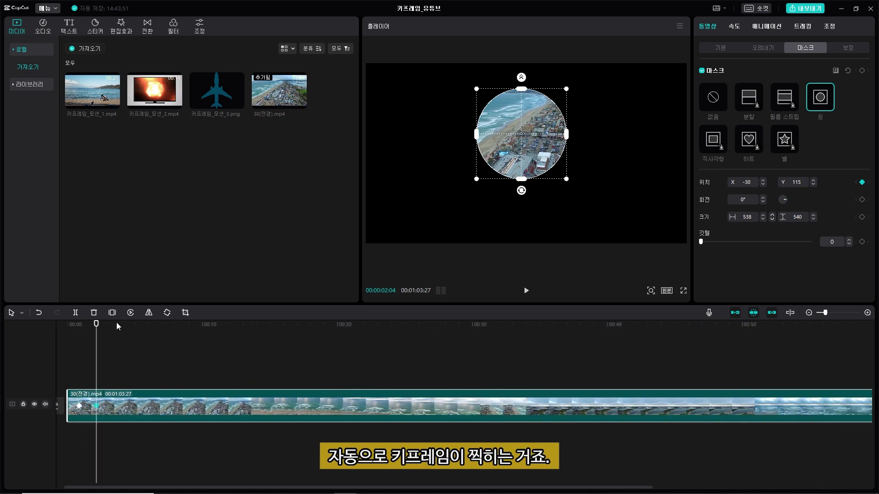
key("space")
key("space")
left_click_drag(572, 150, 490, 181)
key("space")
key("space")
key("space")
key("space")
Step: Play the 30(전경).mp4 clip from the start to review the circle mask's movement
left_click_drag(132, 323, 77, 329)
key("space")
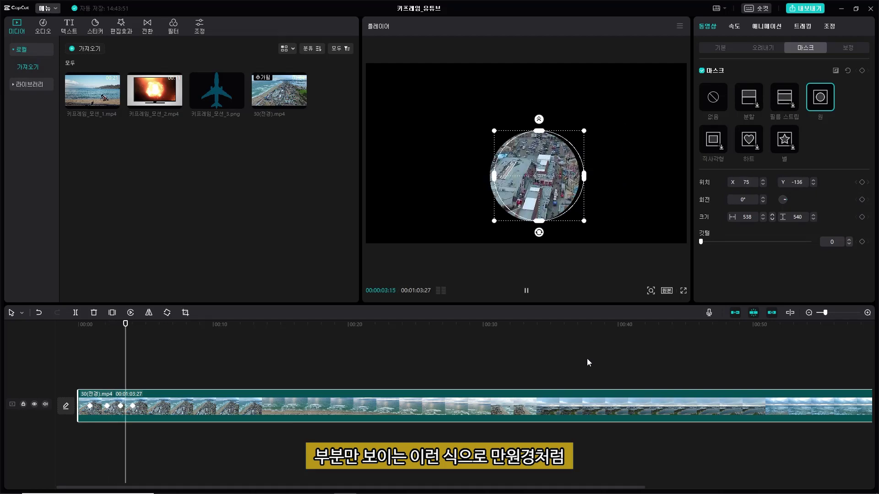
key("space")
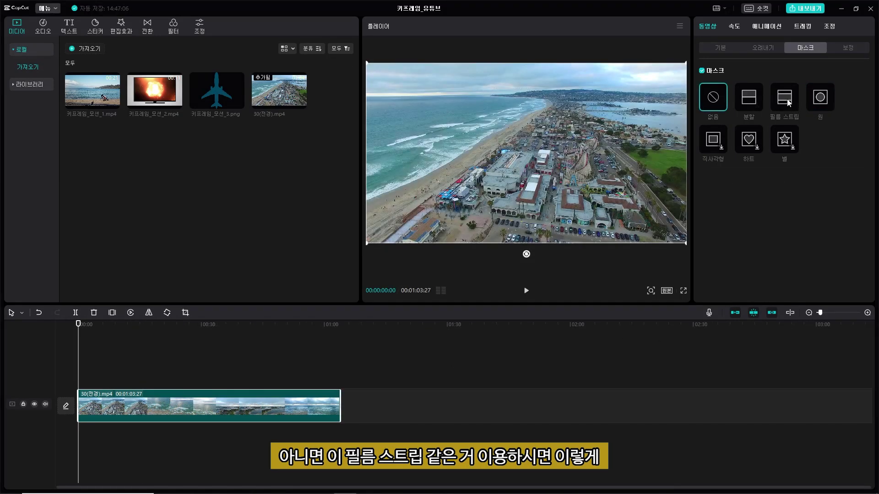
Step: Apply a film strip (필름 스트립) mask to the 30(전경).mp4 clip and keyframe its size at 1 at 00:00:00:00
left_click(785, 98)
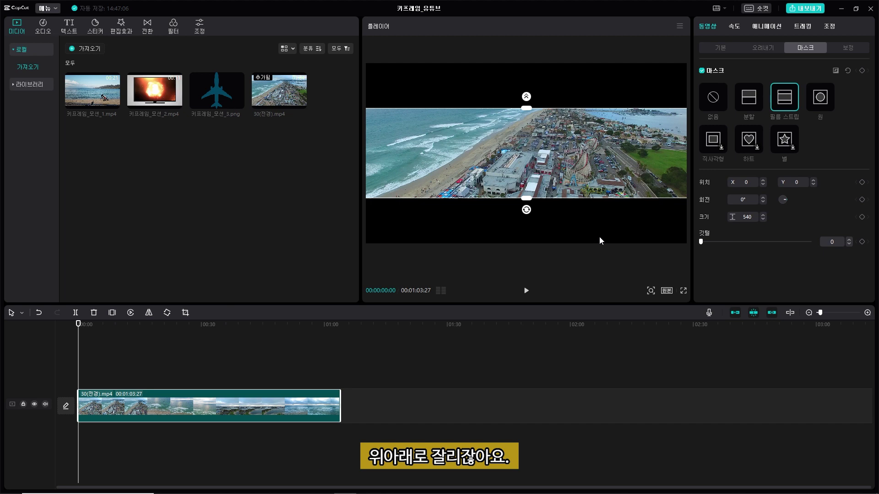
left_click(862, 218)
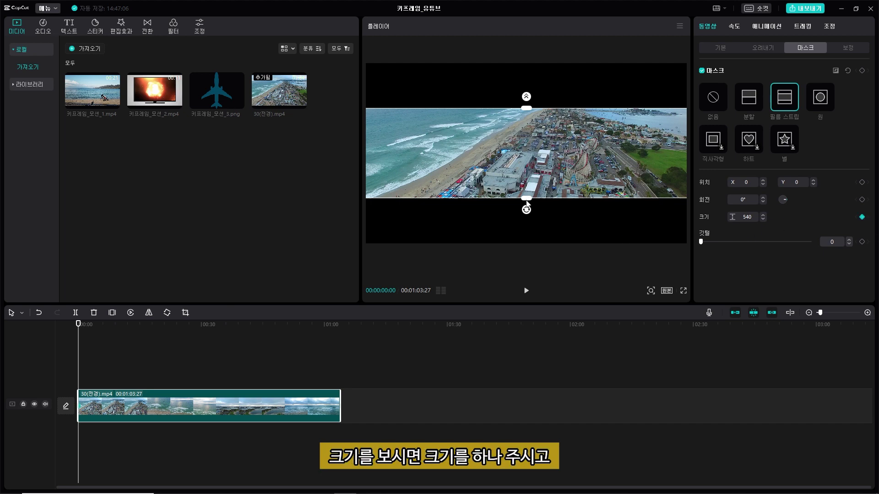
left_click_drag(527, 204, 527, 156)
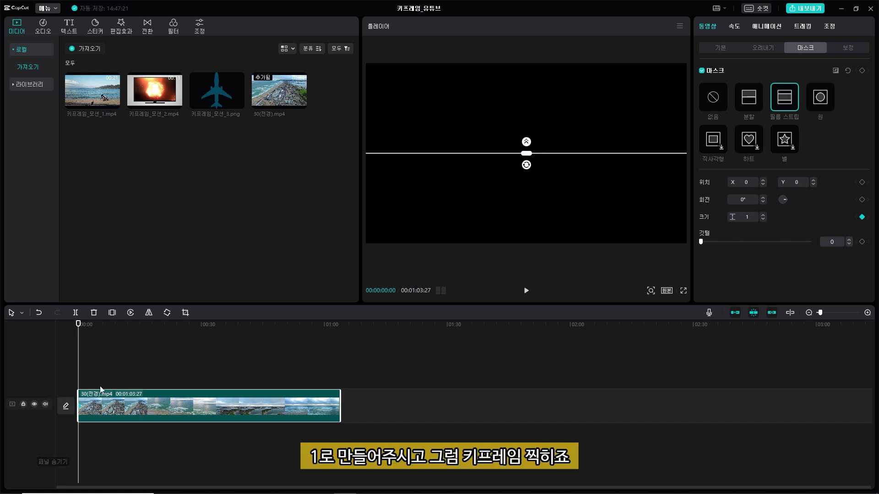
Step: Keyframe the film strip mask's size at 1080 at 00:00:01:18 so it covers the full frame height
scroll(78, 329, "up", 3)
left_click_drag(80, 325, 90, 326)
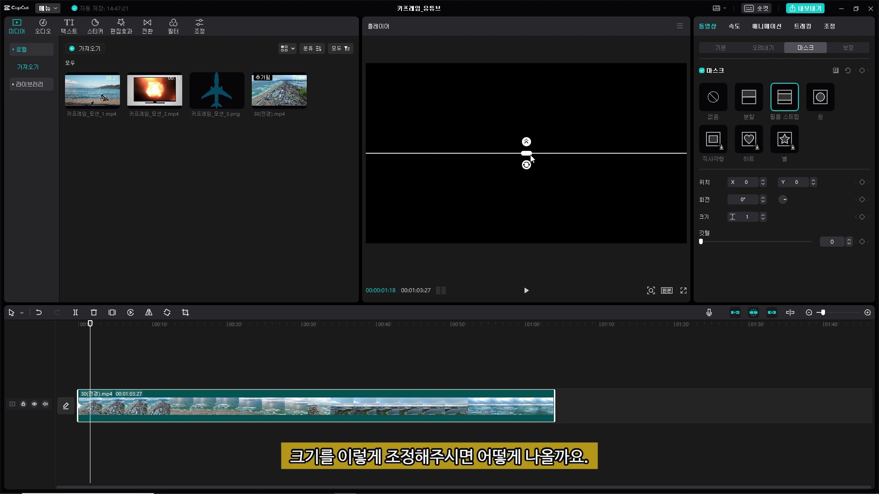
left_click_drag(527, 154, 542, 241)
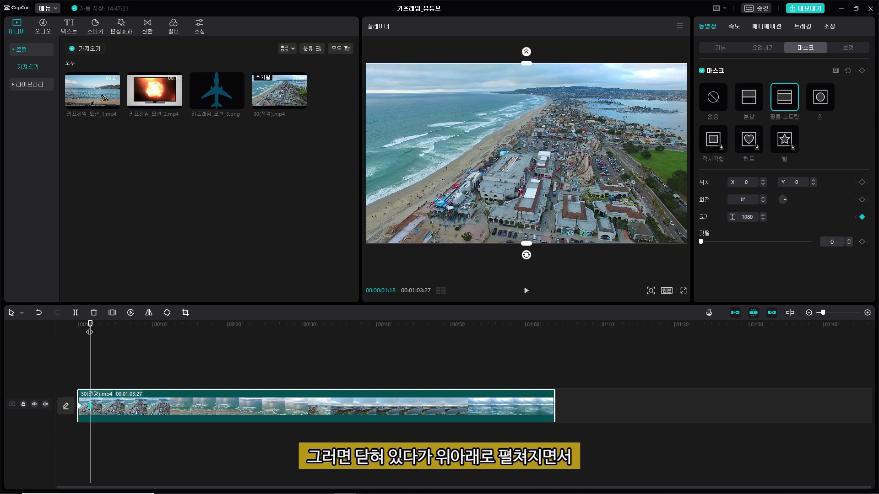
Step: Play the opening of the 30(전경).mp4 clip from the start to review how the film strip mask opens
left_click_drag(91, 325, 68, 329)
key("space")
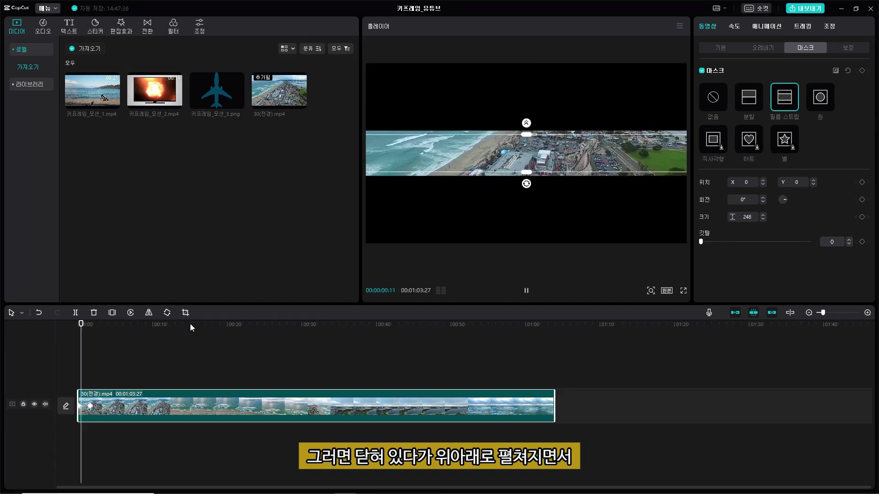
key("space")
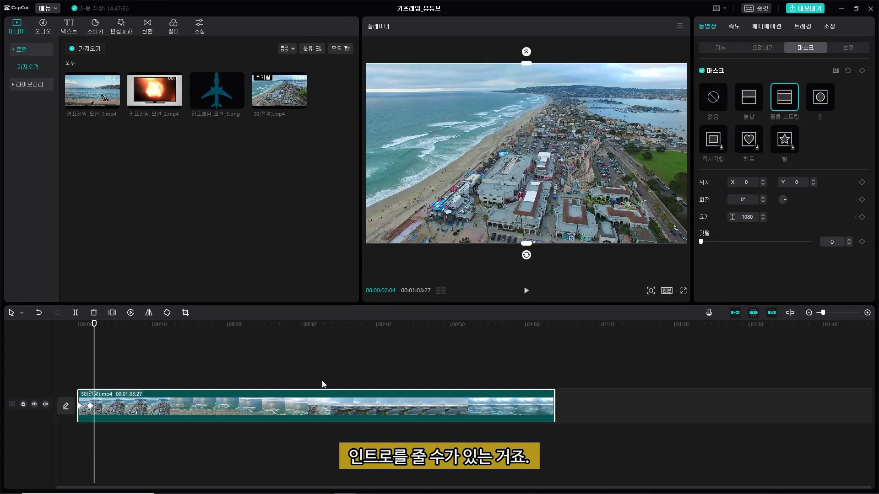
left_click_drag(95, 334, 78, 333)
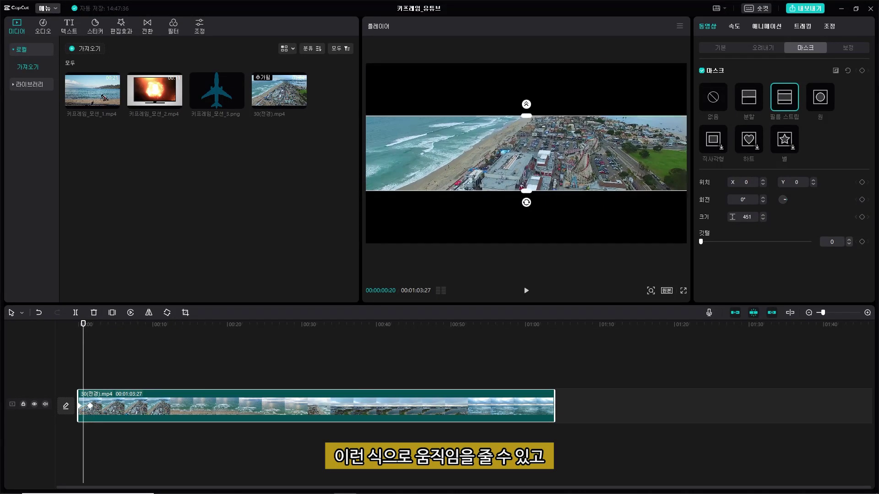
key("space")
key("space")
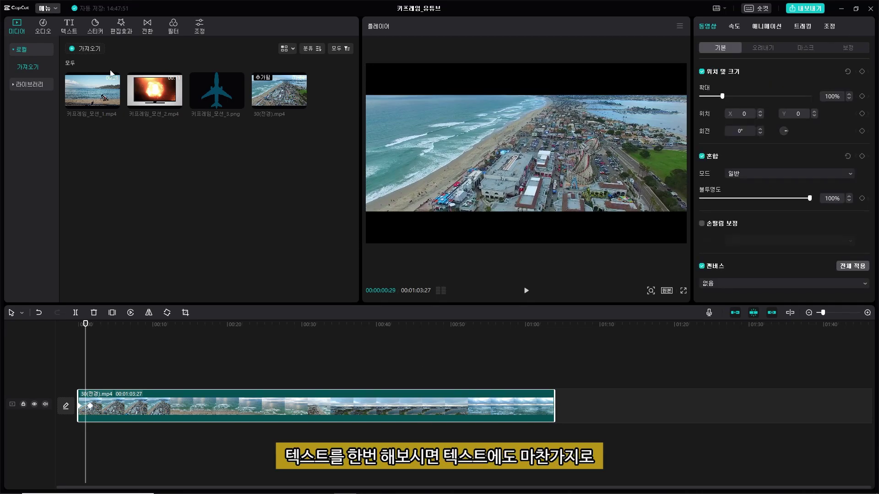
Step: Add a default text clip at 00:00:00:29 above the 30(전경).mp4 clip and change its content to 텍스트
left_click(69, 26)
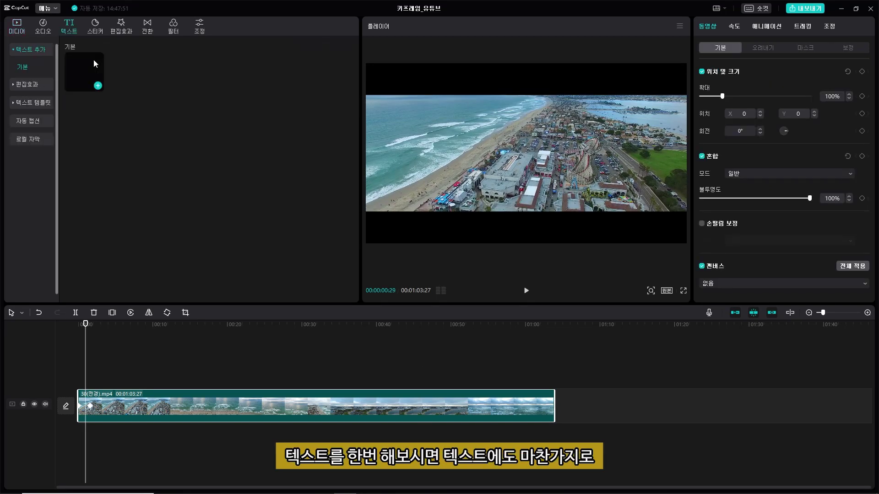
left_click(98, 86)
scroll(257, 364, "up", 2)
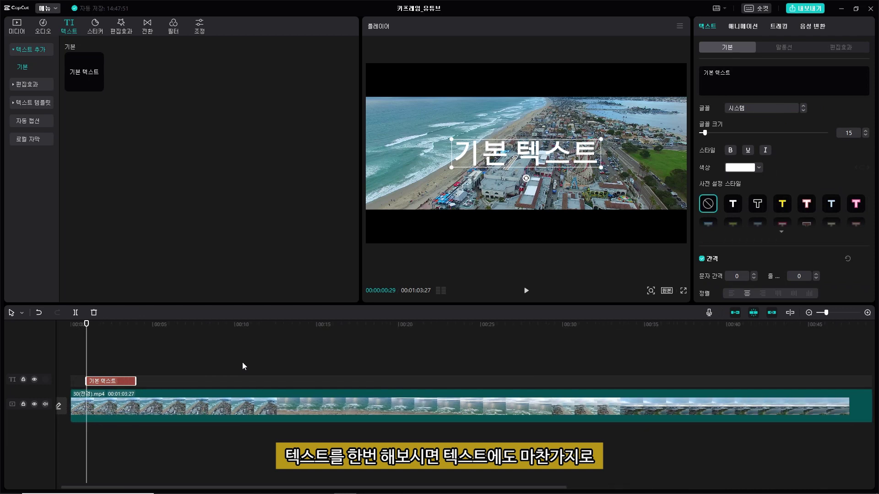
left_click_drag(737, 75, 688, 73)
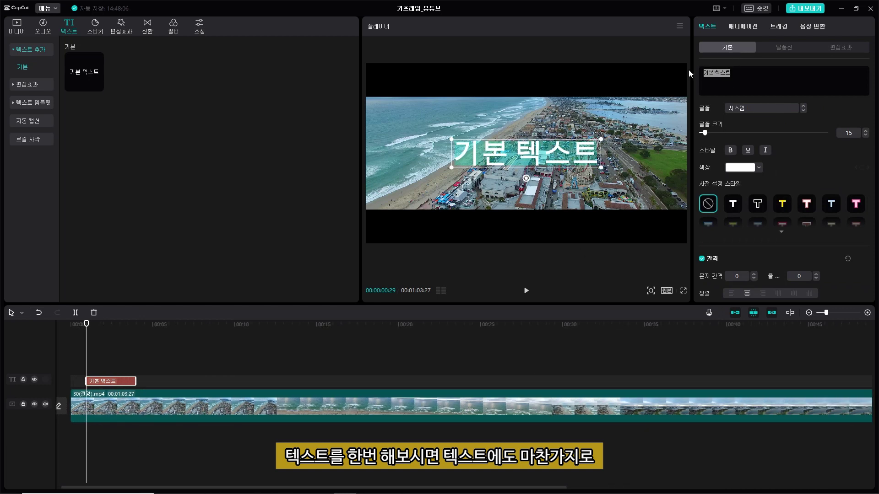
type("xprt")
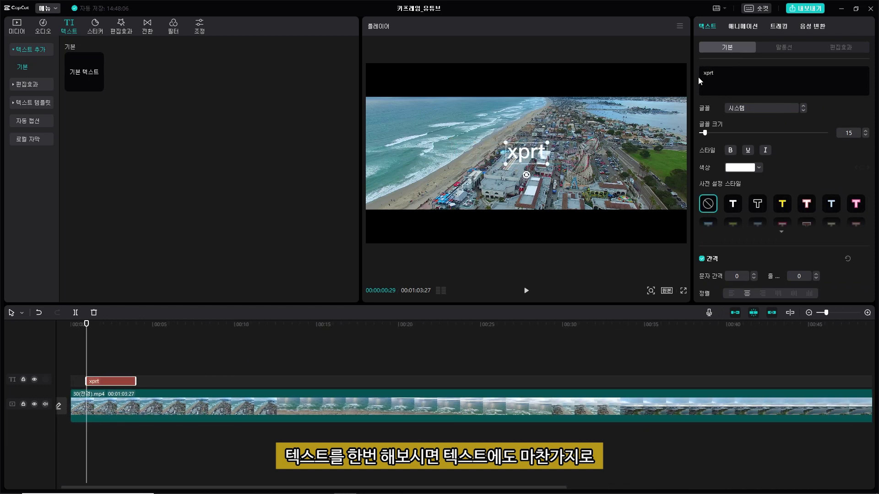
key("BackSpace")
key("BackSpace")
key("BackSpace")
type("텍스트")
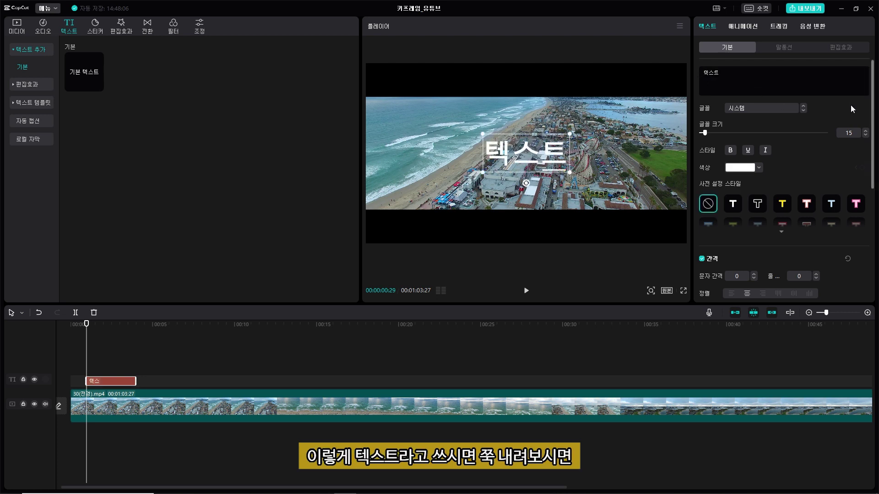
Step: Keyframe the 텍스트 clip's position at X 0, Y 0 at 00:00:00:29
scroll(856, 143, "down", 5)
scroll(856, 146, "up", 5)
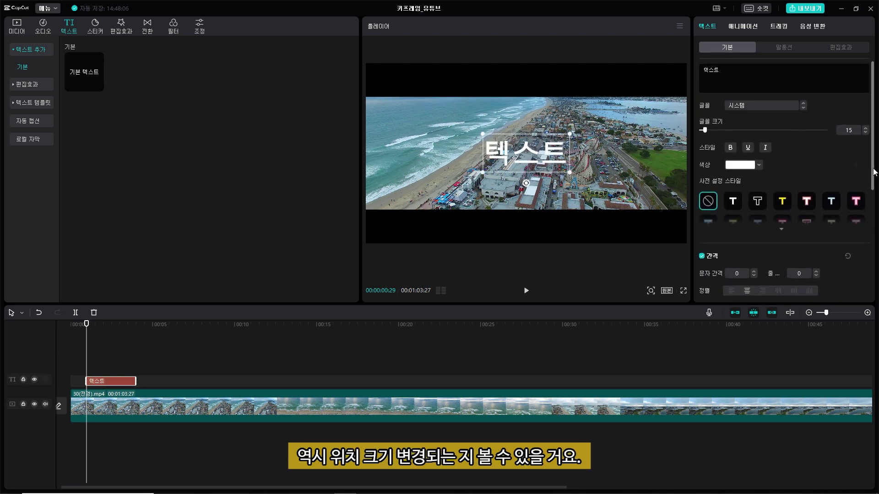
left_click_drag(873, 197, 877, 277)
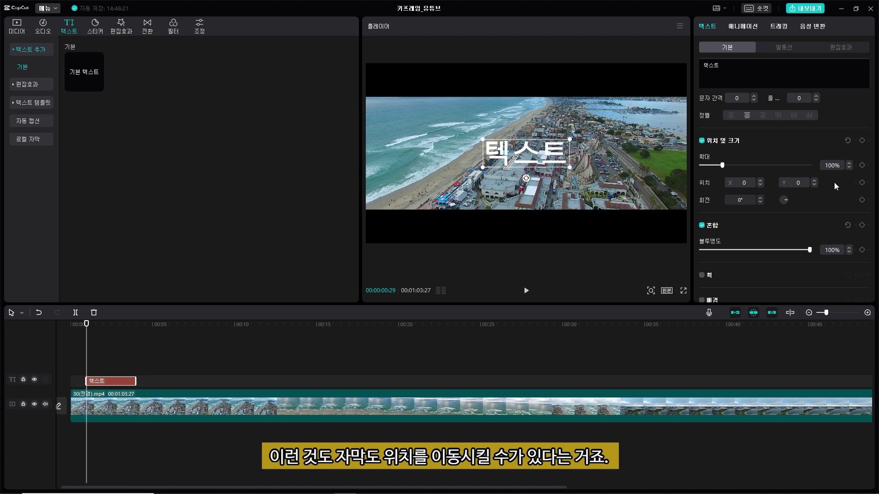
left_click(862, 183)
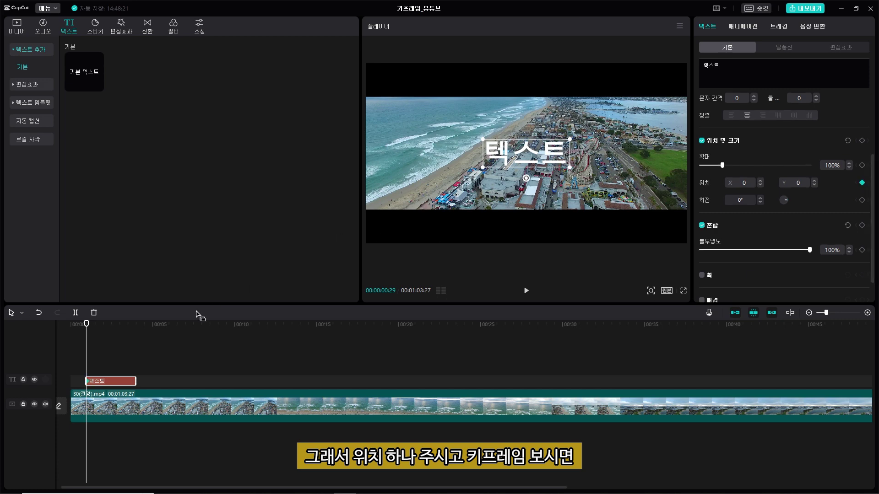
Step: Keyframe the 텍스트 clip's position at X 1183, Y -757 at 00:00:01:23, near the frame's lower-right corner
scroll(133, 358, "up", 1)
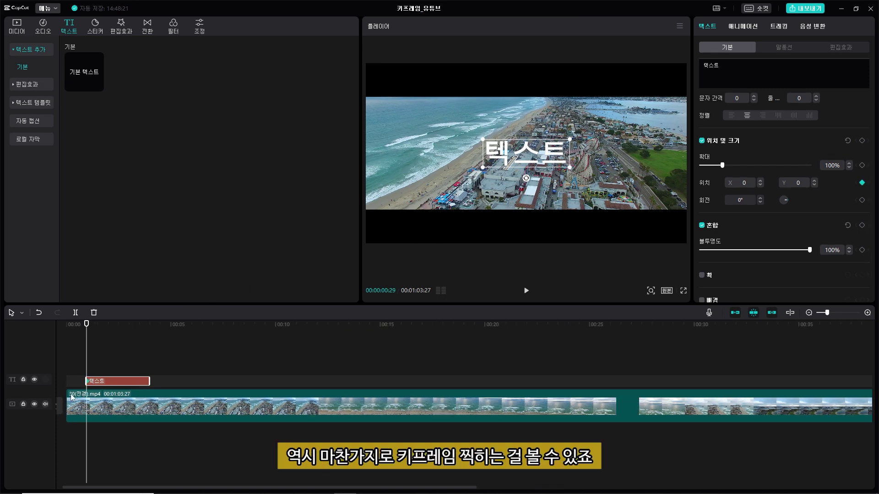
left_click_drag(84, 326, 117, 329)
left_click_drag(538, 151, 638, 216)
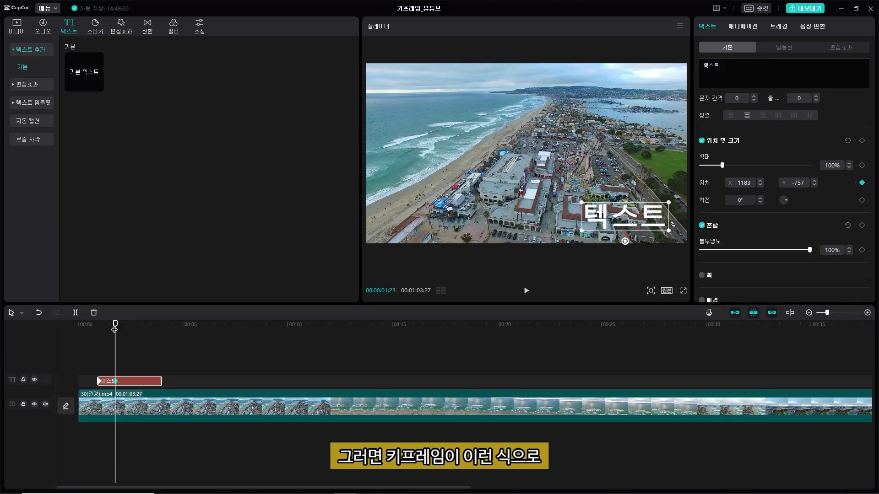
Step: Play the opening of the sequence to review the 텍스트 clip's position animation
left_click_drag(114, 329, 92, 325)
key("space")
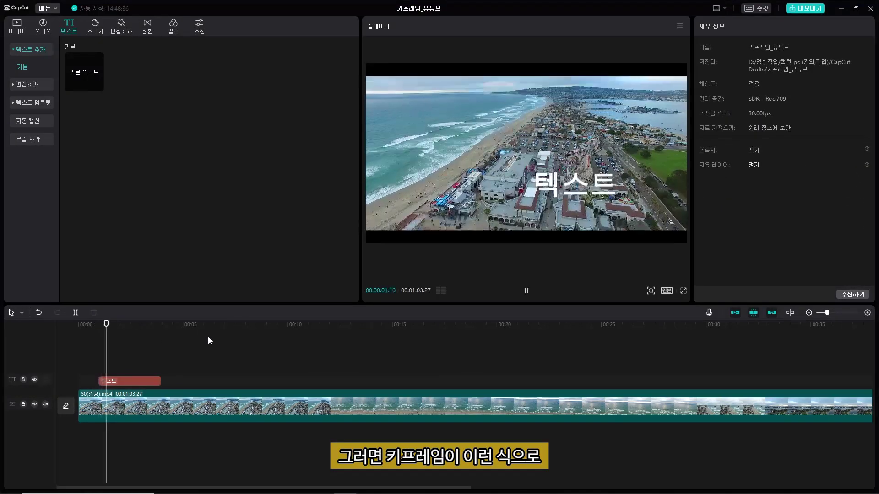
left_click(525, 290)
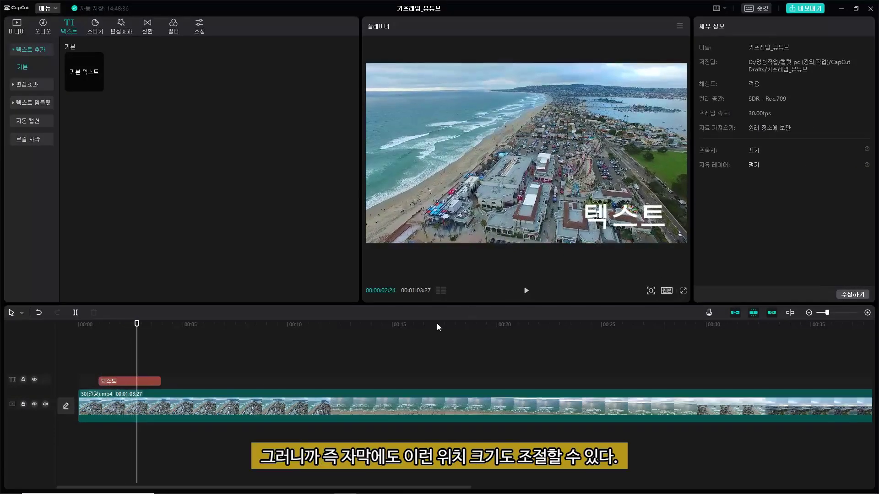
Step: Select the 텍스트 clip and examine which of its basic properties can be keyframed
left_click(117, 380)
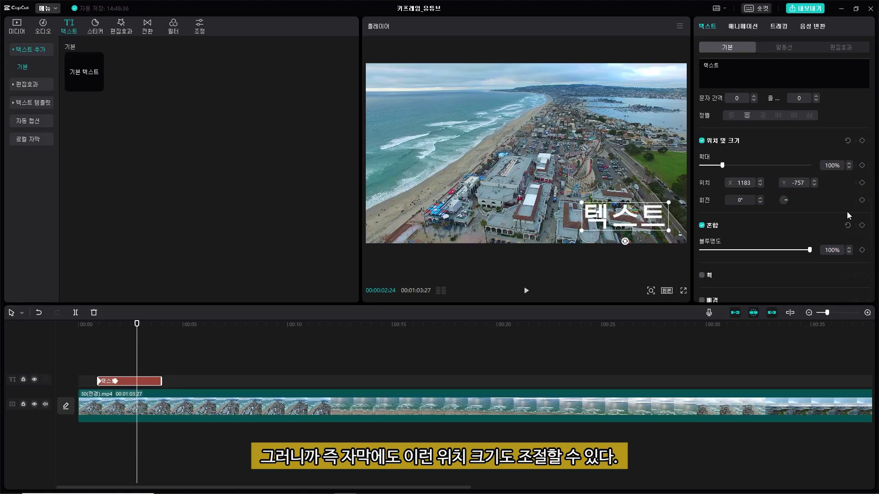
scroll(847, 213, "up", 5)
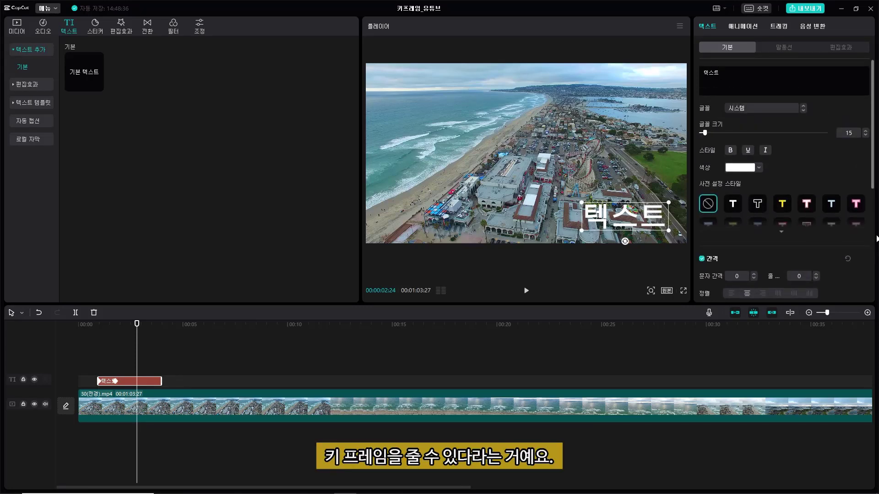
scroll(870, 126, "down", 10)
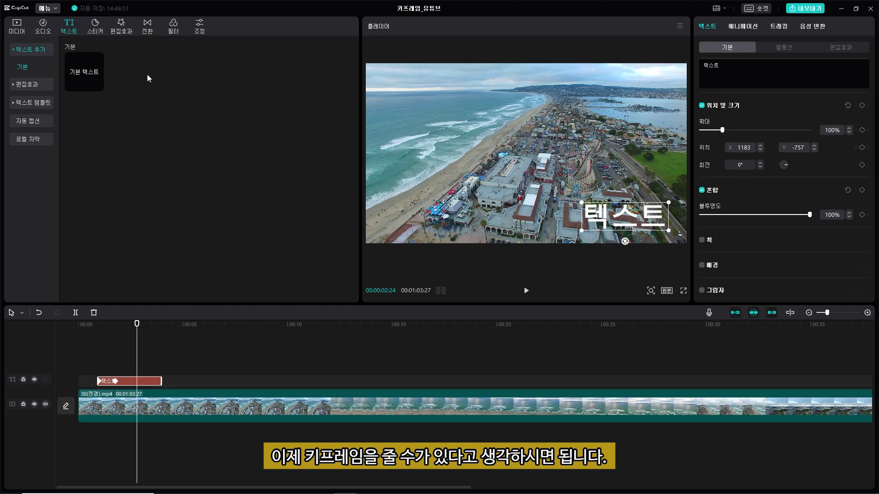
Step: Add the ring-shaped gold sparkle sticker from the 테크닉 category directly after the 텍스트 clip, on a track above it
left_click(96, 27)
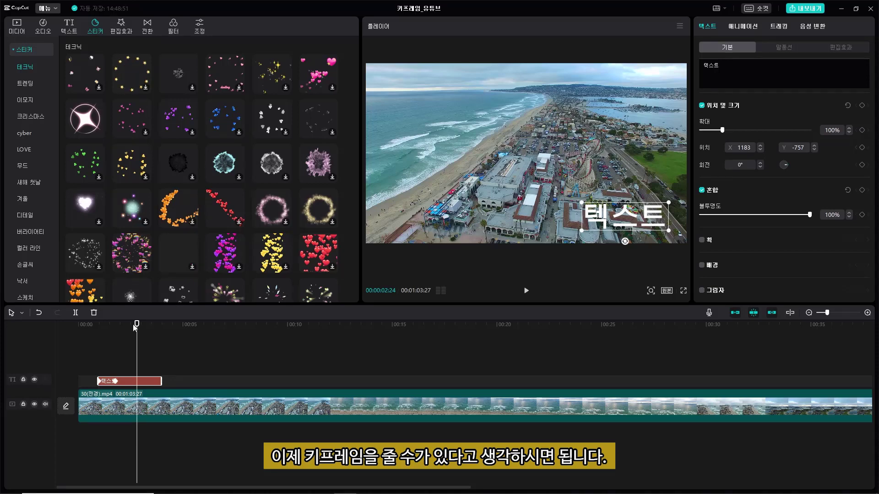
left_click_drag(137, 324, 198, 338)
left_click(131, 69)
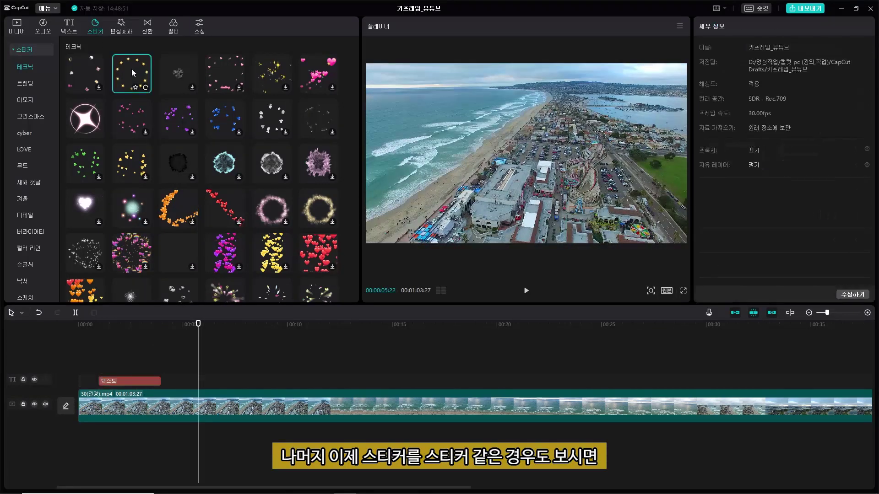
left_click_drag(214, 302, 160, 369)
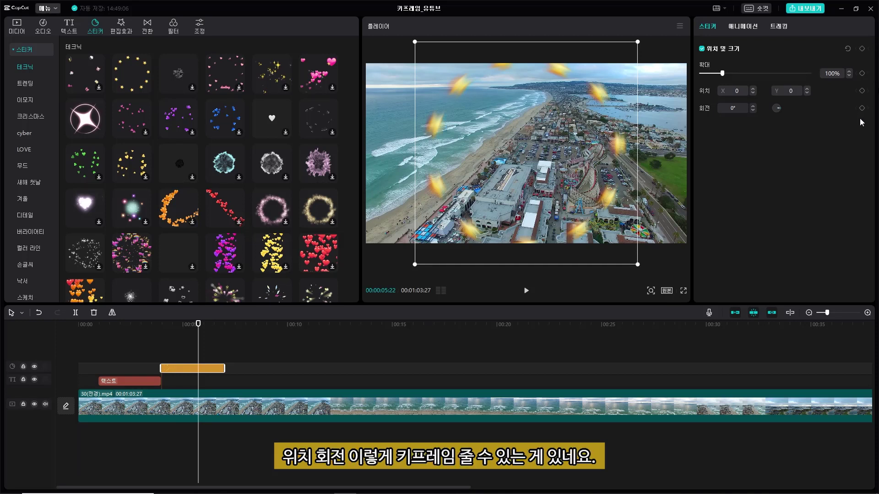
Step: Add the 화면 떨림 video effect from the 기본 group at about 8.5 seconds and play it from 00:00:09:15
left_click(121, 25)
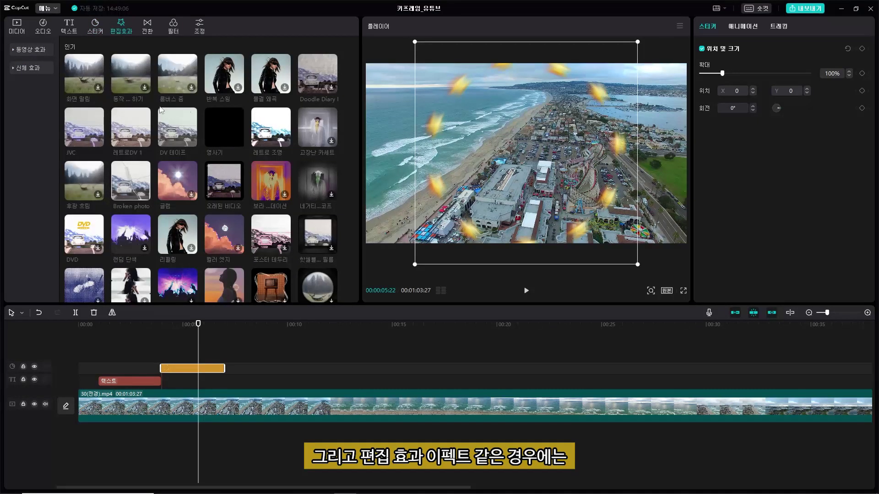
scroll(266, 149, "down", 10)
scroll(280, 152, "down", 6)
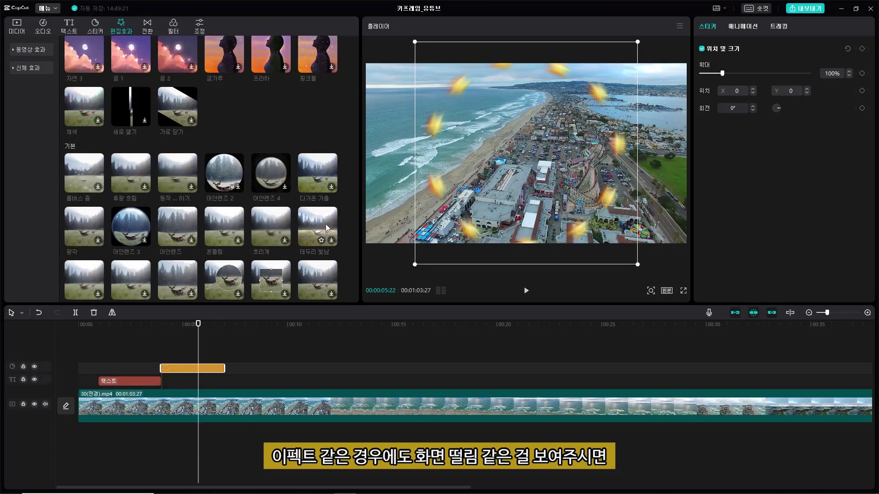
scroll(326, 246, "down", 1)
left_click_drag(319, 242, 259, 361)
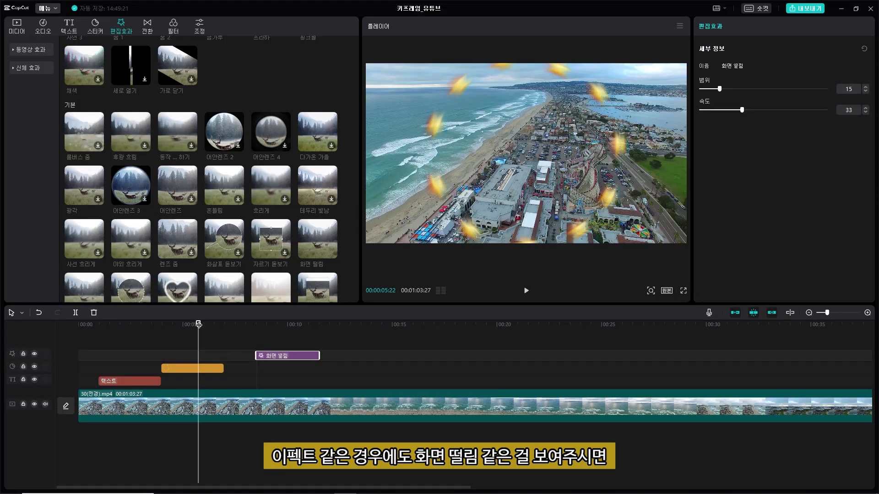
left_click_drag(198, 324, 277, 338)
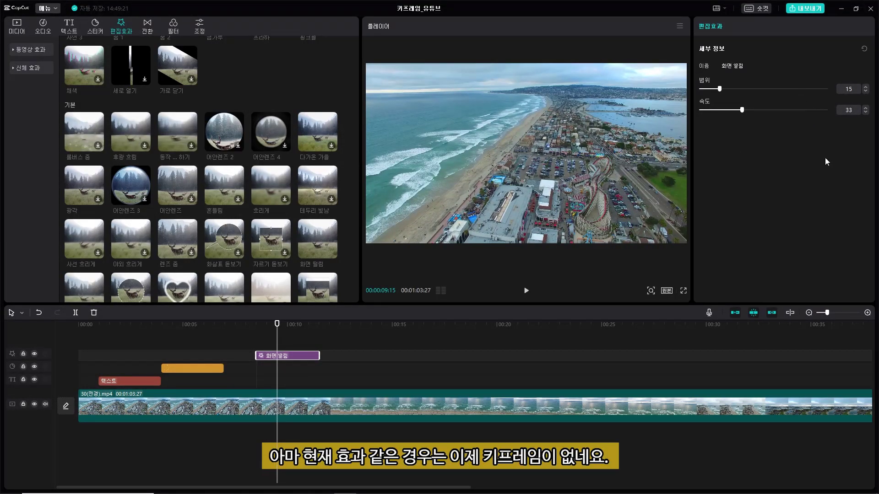
key("space")
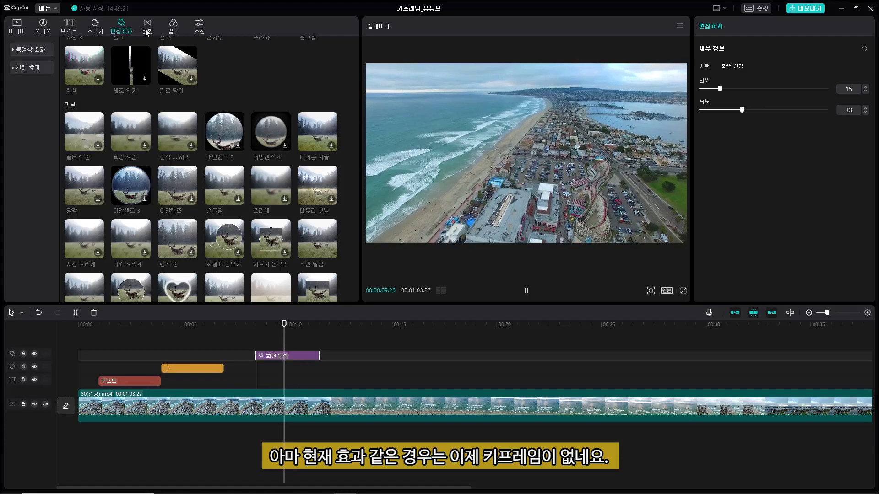
Step: Add the BW 3 filter from the 스타일 group to the timeline, starting at about 00:00:12:21
left_click(178, 29)
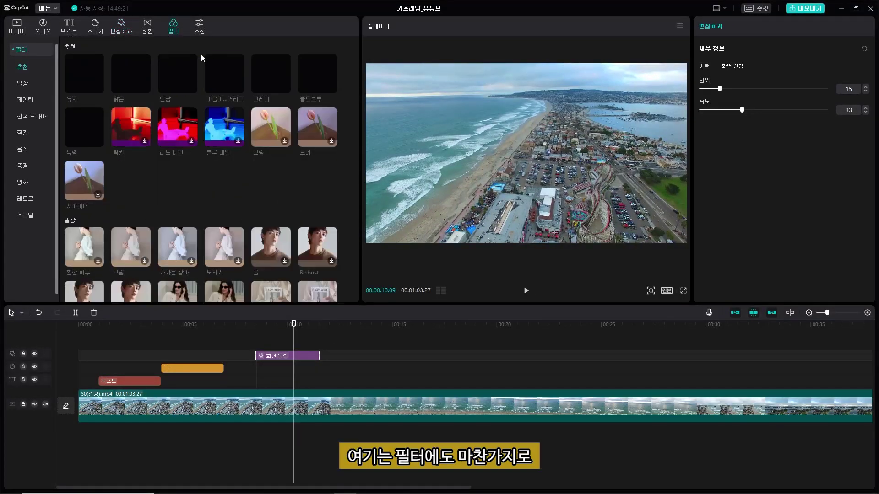
scroll(158, 258, "down", 15)
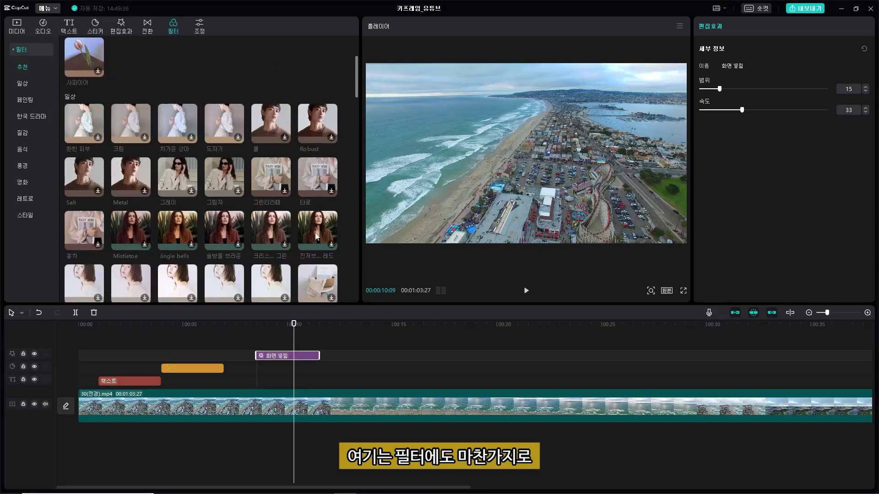
scroll(319, 208, "down", 10)
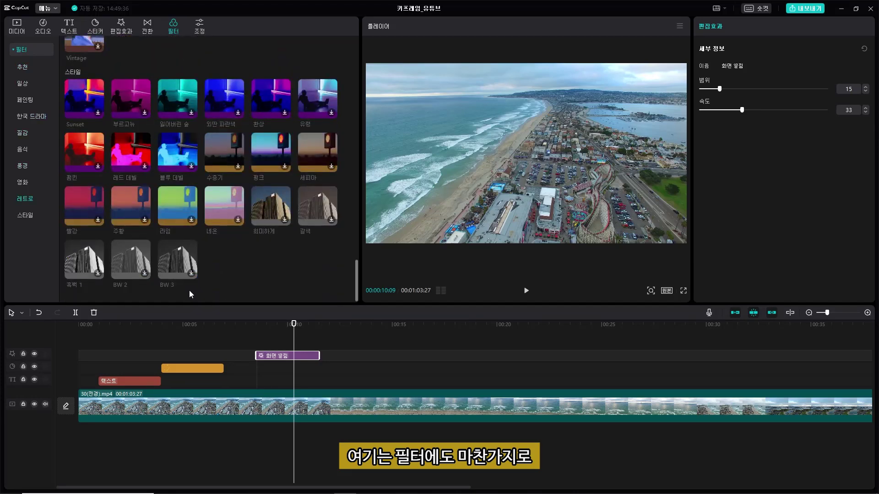
left_click_drag(186, 250, 352, 362)
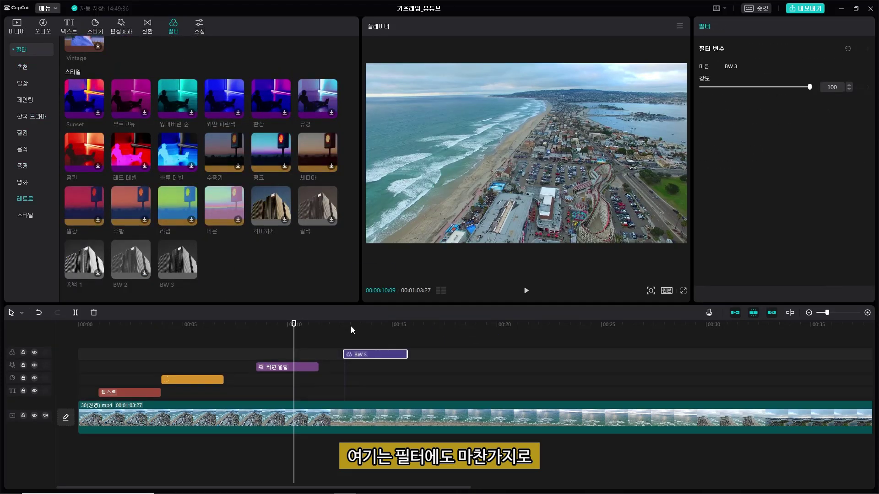
Step: Preview the BW 3 filter on the footage and examine whether its intensity (강도) can be keyframed
left_click(363, 327)
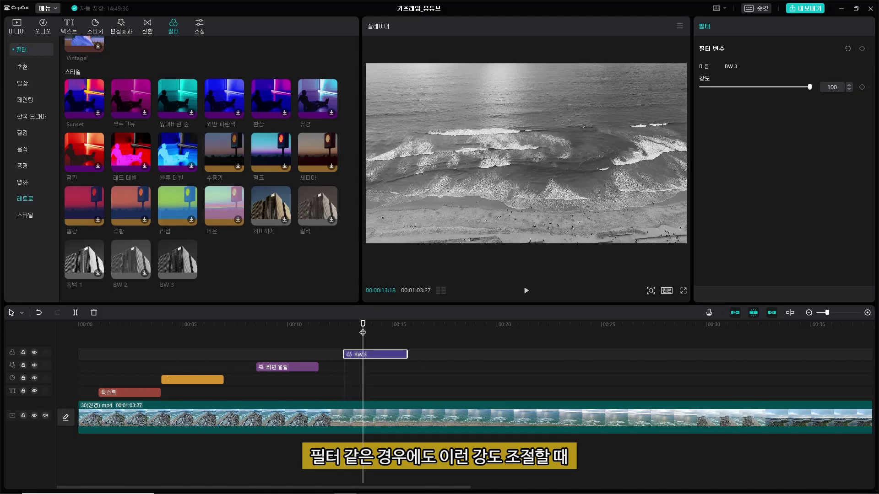
left_click_drag(362, 332, 344, 332)
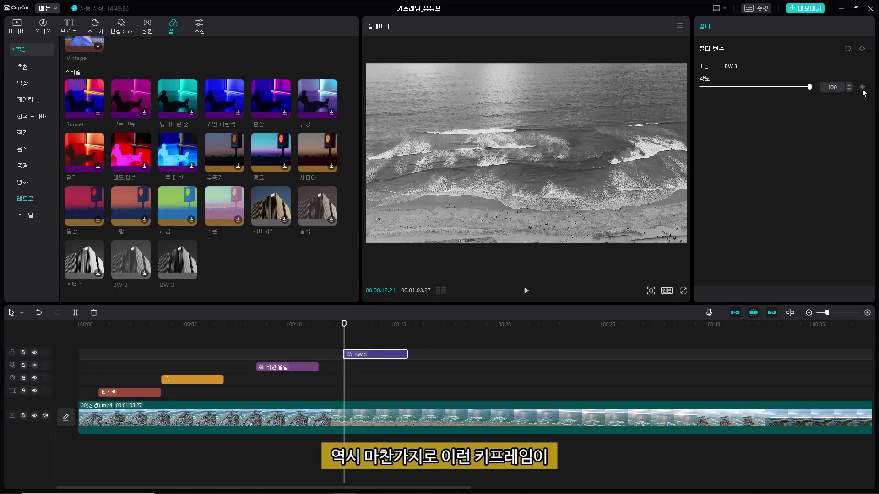
key("Right")
key("Right")
key("Right")
key("Right")
key("Right")
key("Right")
key("Right")
key("Right")
key("Right")
key("Right")
key("Right")
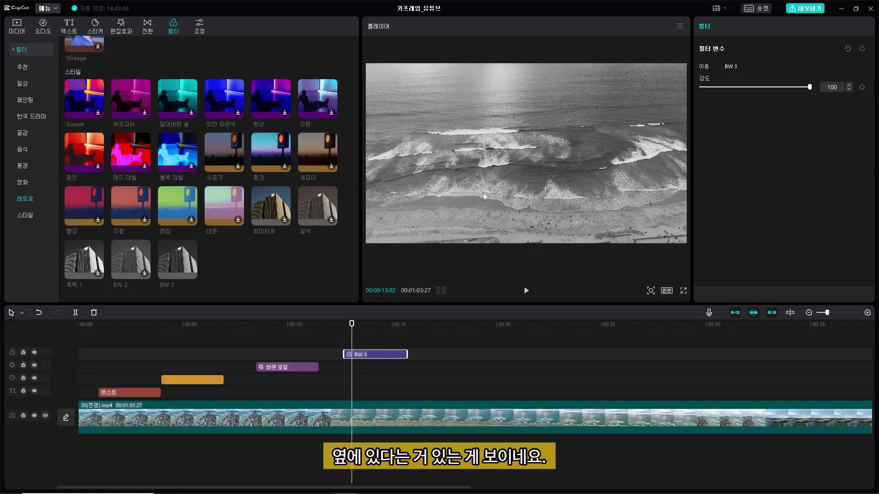
Step: Try stacking the 마이애미 filter from the 레트로 group above the BW 3 filter, and delete it
scroll(230, 145, "up", 4)
left_click_drag(139, 95, 342, 336)
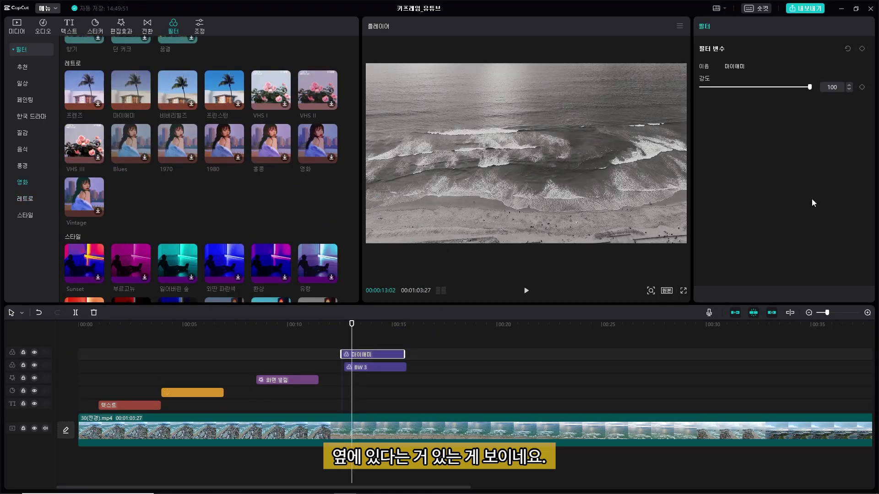
key("Delete")
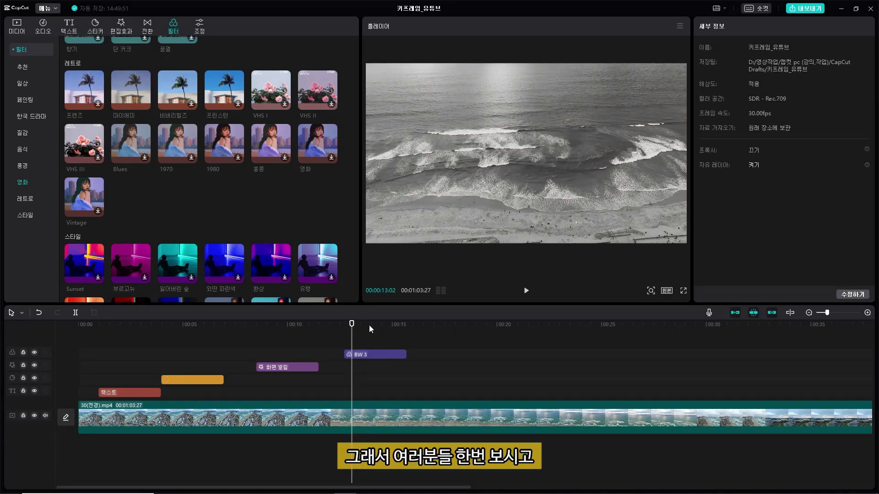
left_click_drag(351, 325, 245, 325)
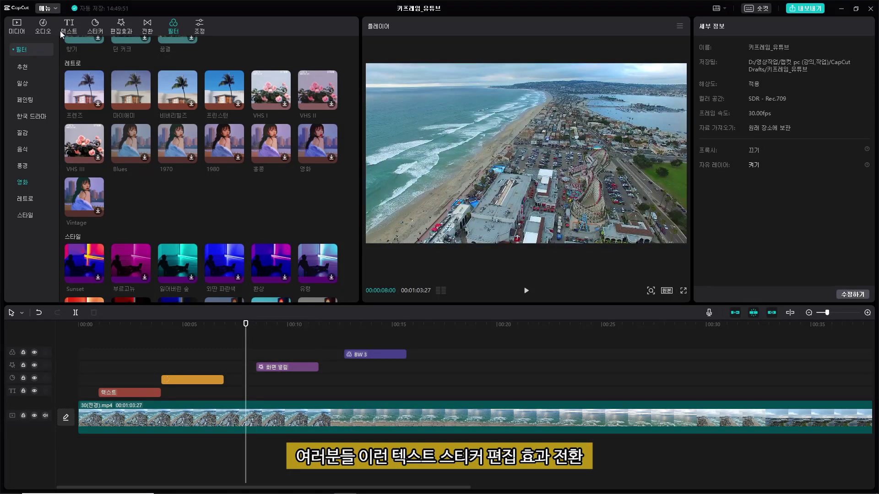
left_click(95, 27)
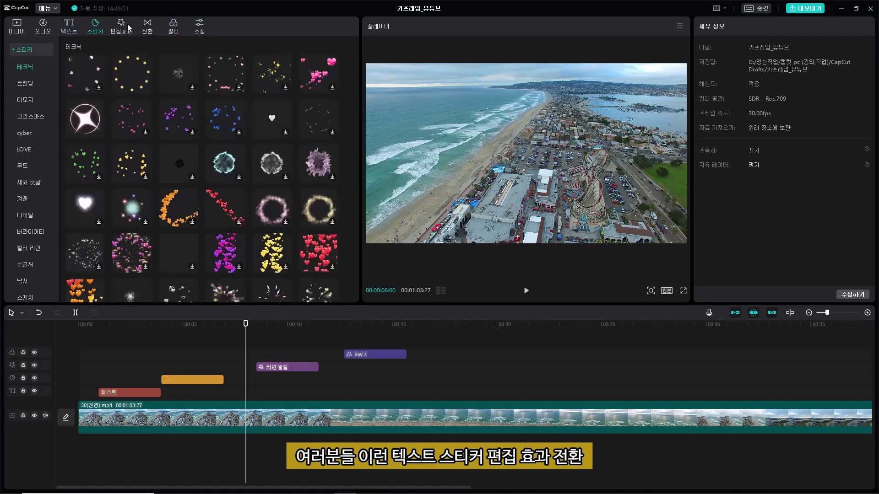
left_click(121, 26)
left_click(173, 27)
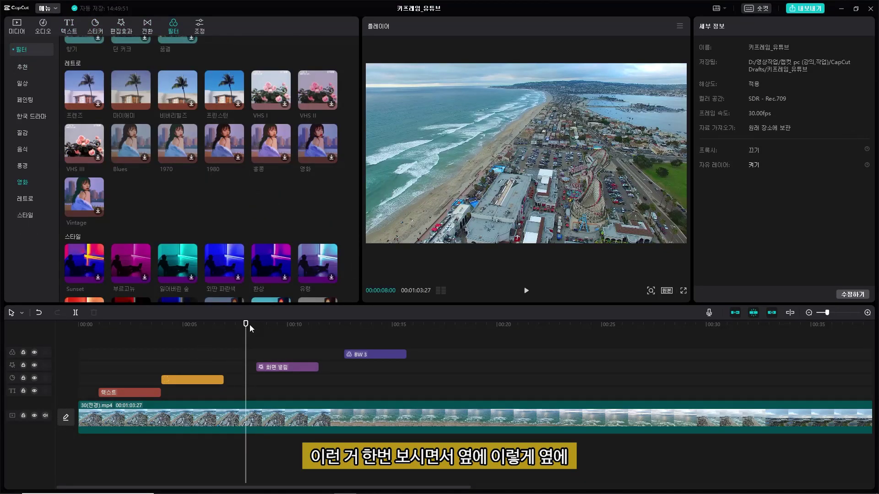
Step: Preview the footage at 00:00:02:17 and show the text clip's keyframes
left_click_drag(250, 326, 277, 329)
left_click(133, 387)
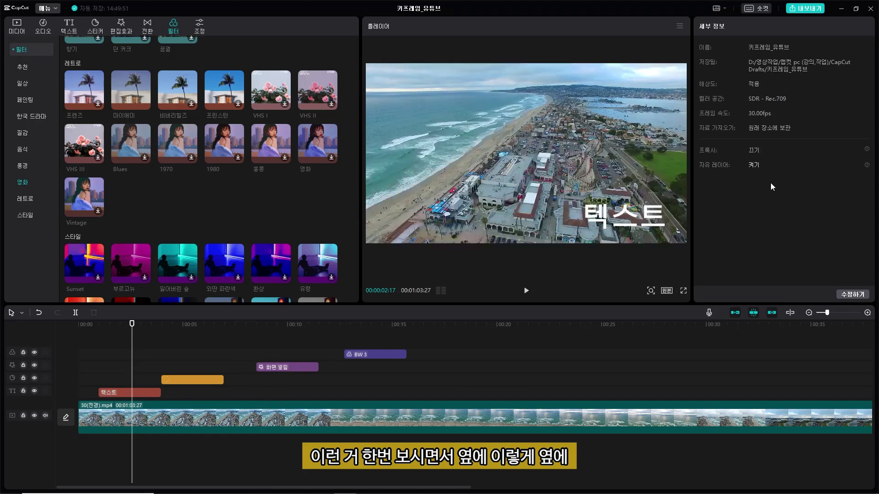
left_click(145, 393)
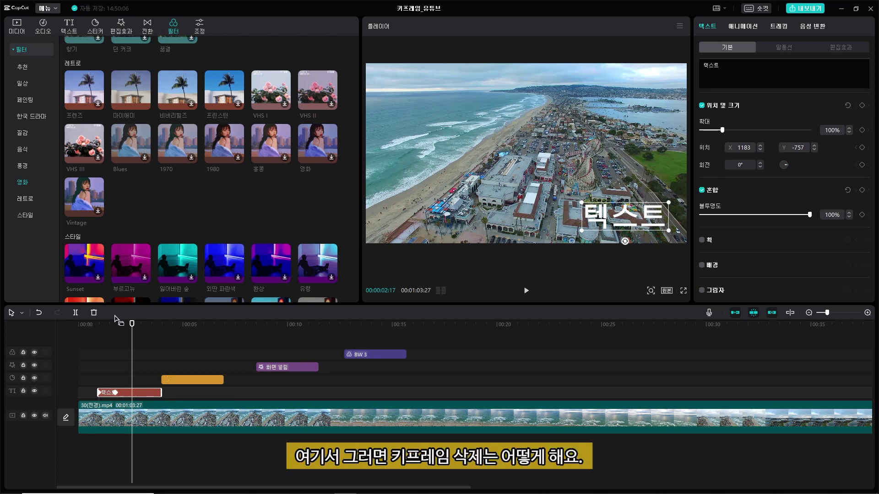
Step: Delete the keyframe at 00:00:01:18 on the 30(전경).mp4 clip and play the timeline from the start
left_click(154, 408)
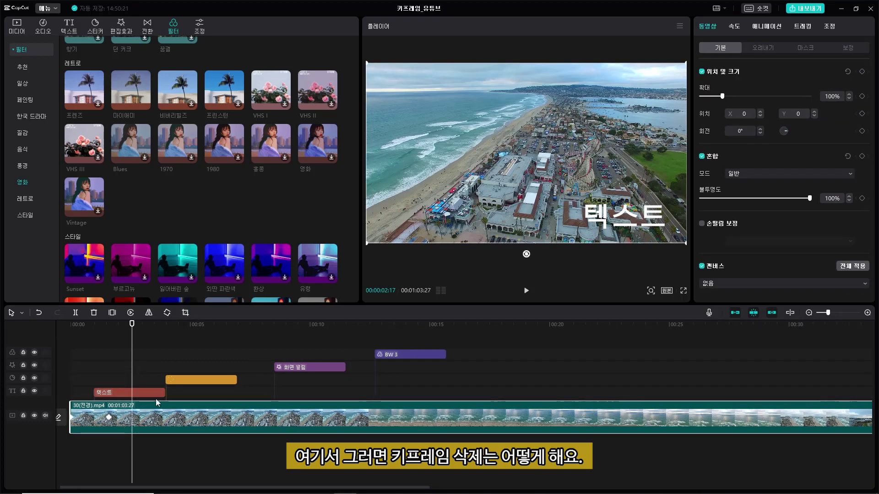
left_click_drag(132, 324, 14, 332)
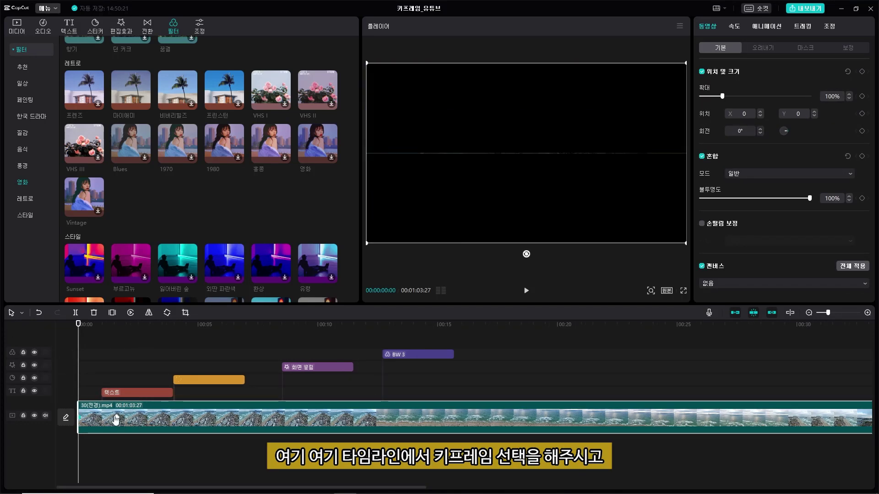
left_click(117, 418)
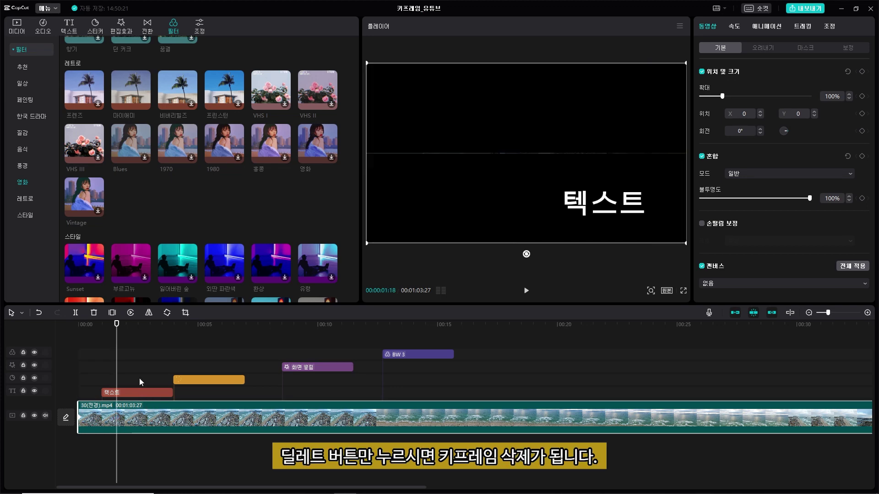
left_click(67, 335)
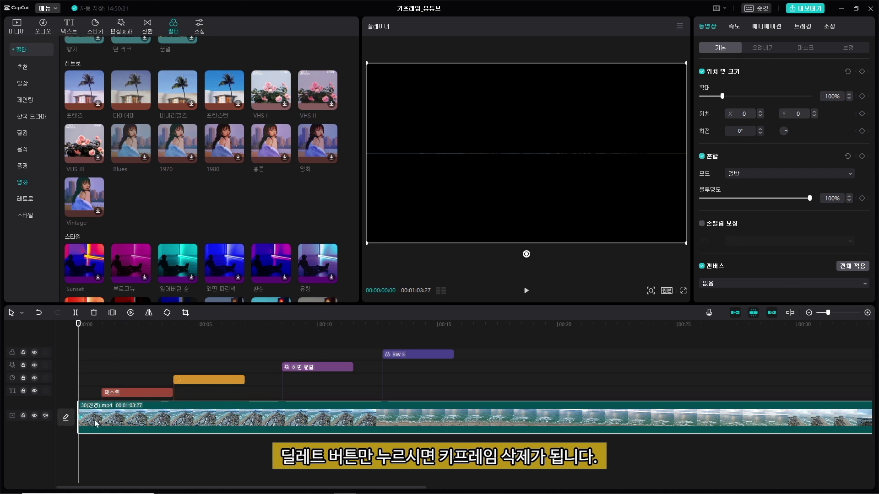
key("space")
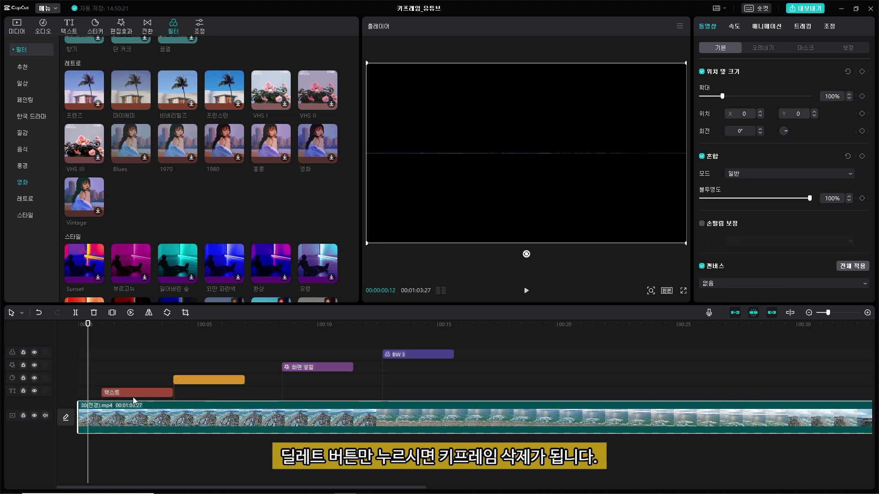
left_click(138, 392)
key("space")
left_click(142, 417)
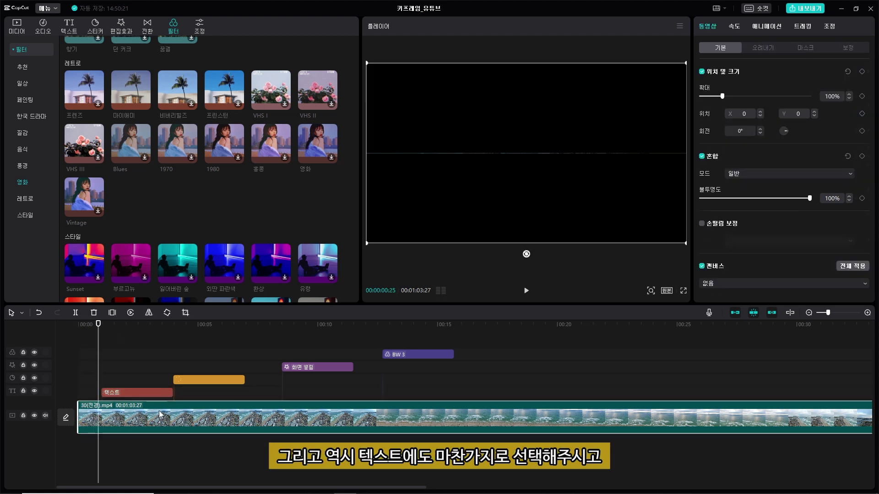
key("space")
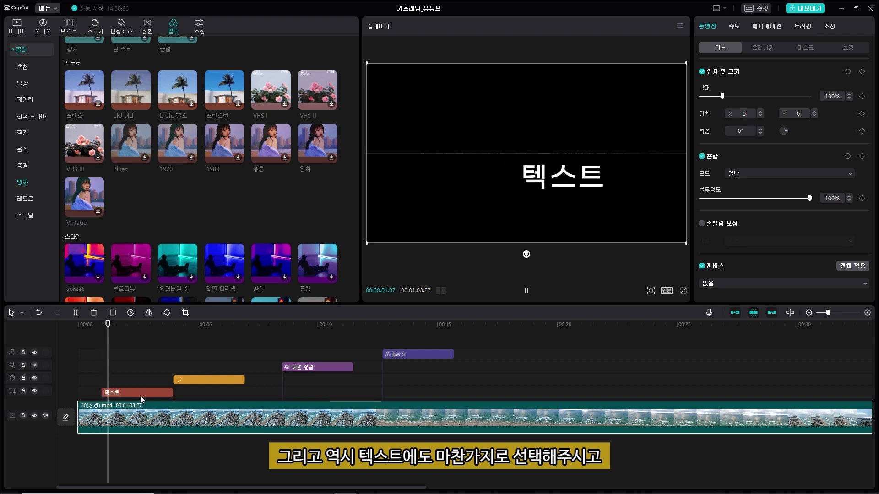
key("space")
Step: Delete the text clip's second keyframe at 00:00:01:23, and delete the text clip itself
left_click(146, 393)
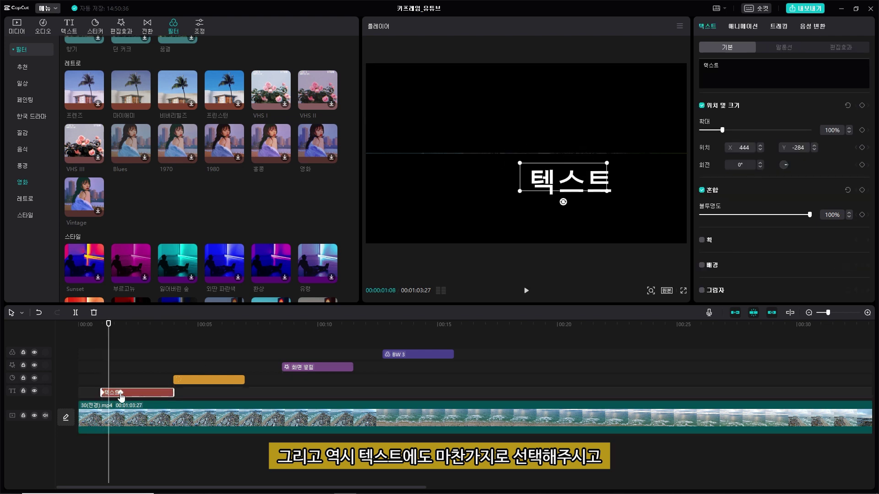
key("space")
key("space")
key("Delete")
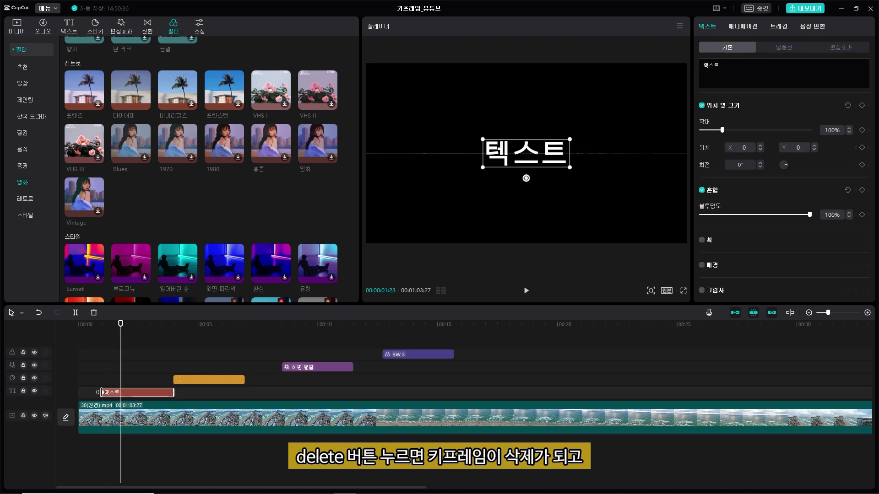
key("Delete")
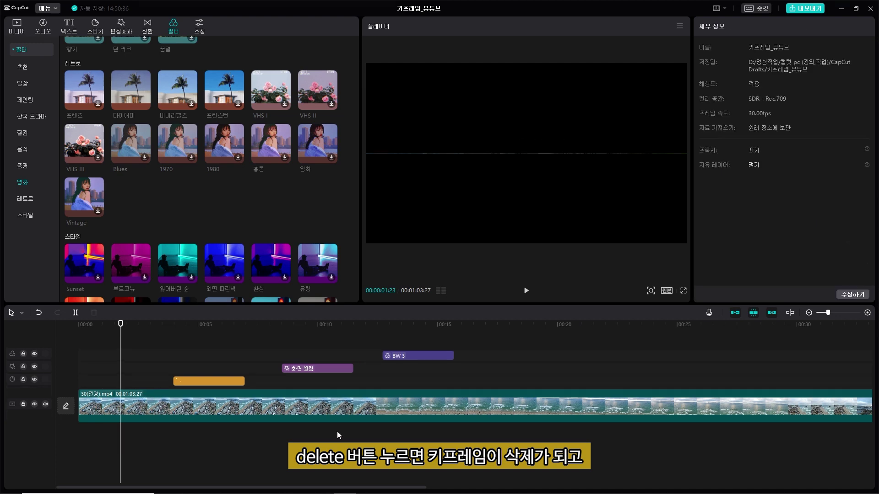
Step: Add the Fbs music below the 키프레임_모션_1.mp4 clip at the timeline's start and examine its 속도 and 기본 settings
left_click(315, 407)
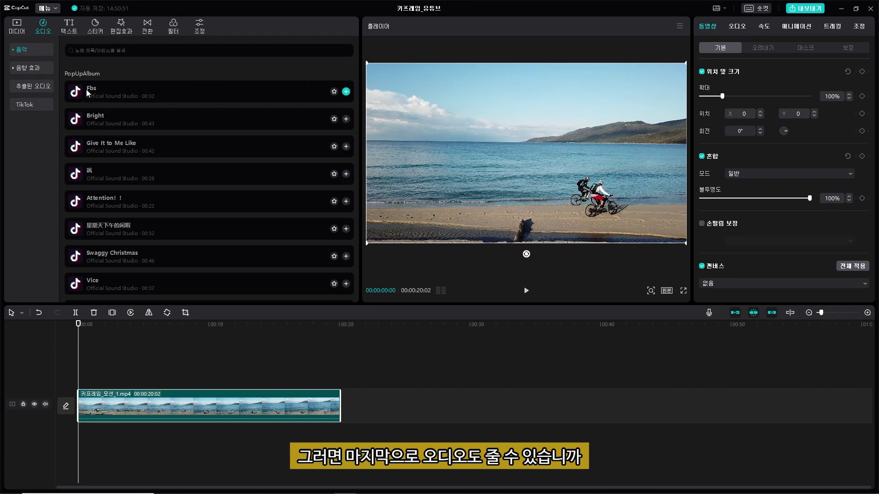
left_click_drag(90, 92, 79, 439)
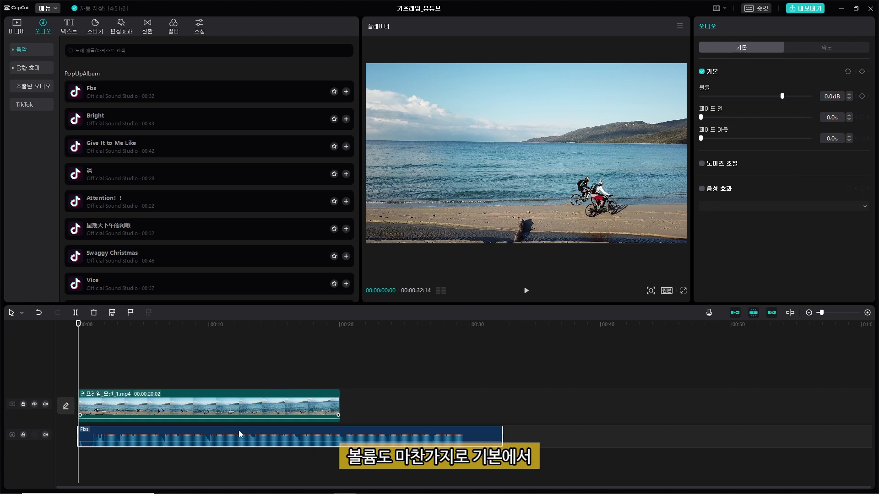
left_click(844, 51)
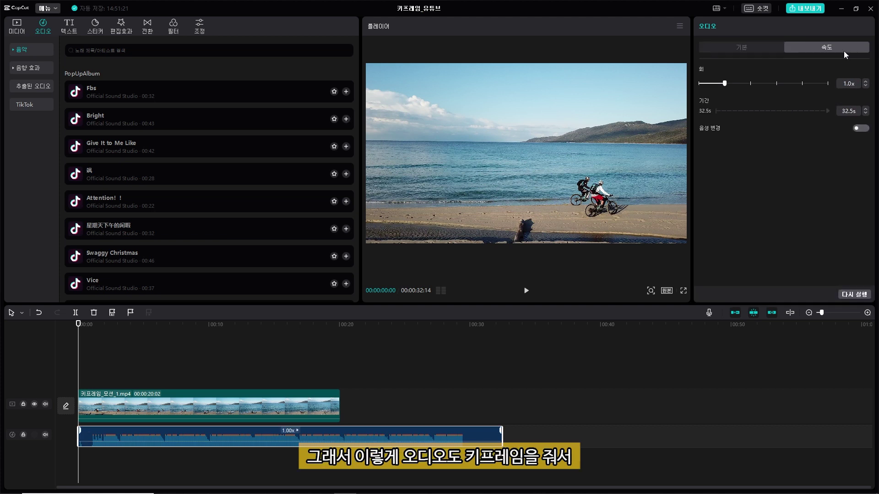
left_click(767, 49)
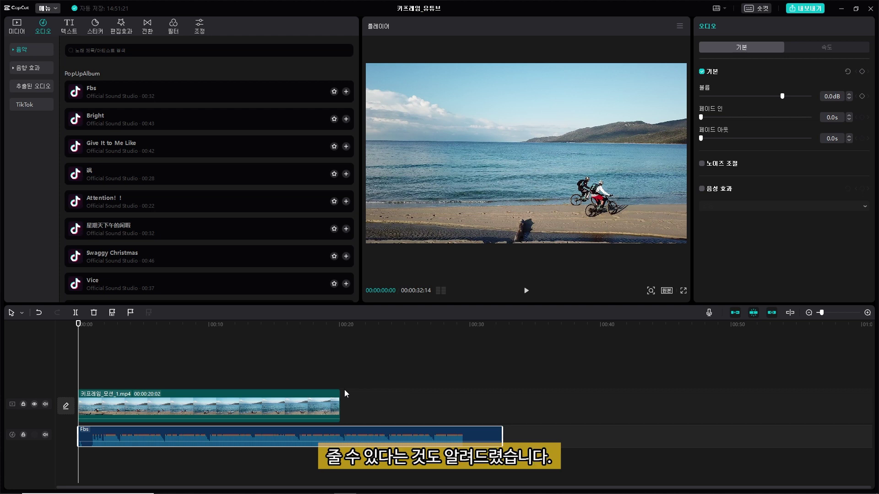
Step: Try the 원 mask on the 키프레임_모션_1.mp4 clip and set the mask back to 없음
left_click(293, 399)
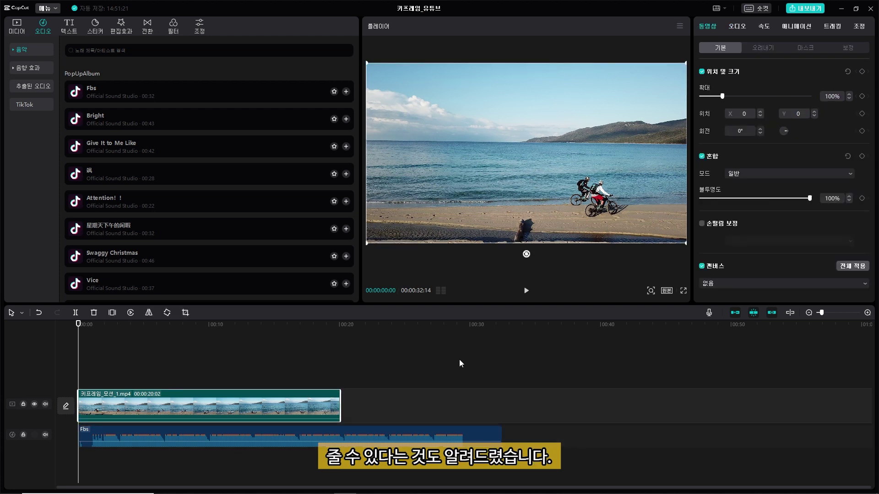
scroll(459, 360, "up", 1)
scroll(460, 360, "up", 2)
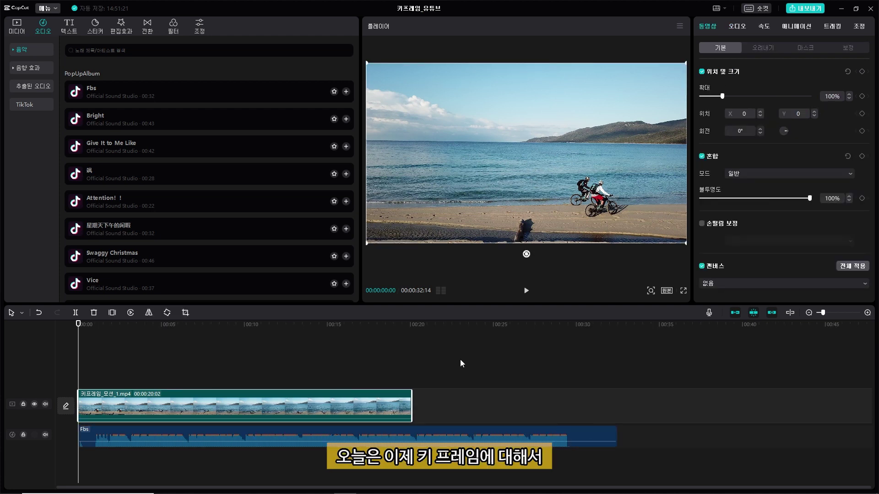
left_click(20, 31)
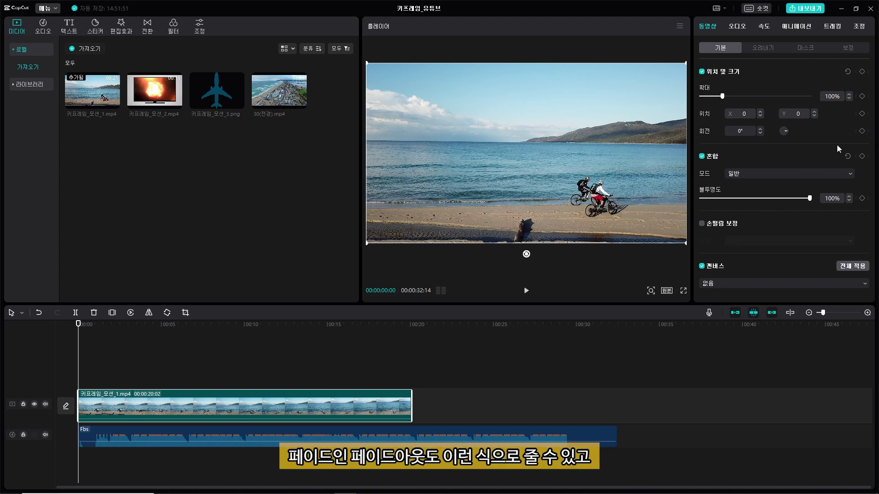
left_click(814, 46)
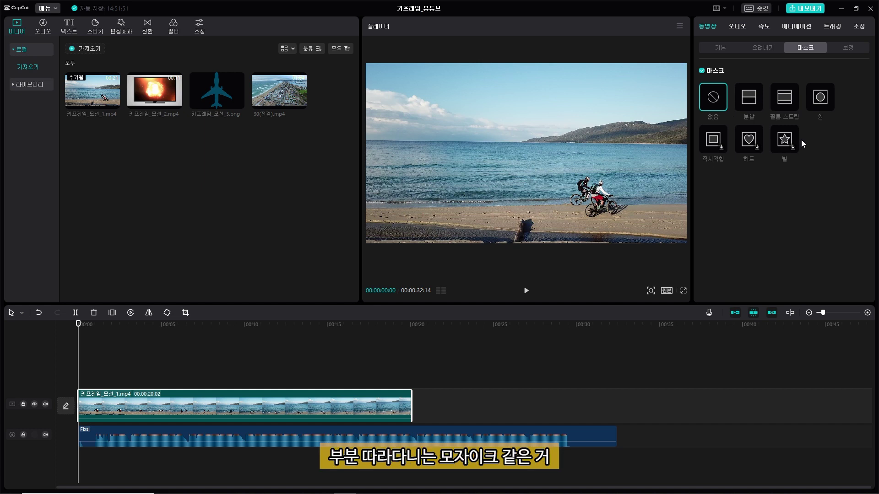
left_click(814, 107)
left_click(726, 97)
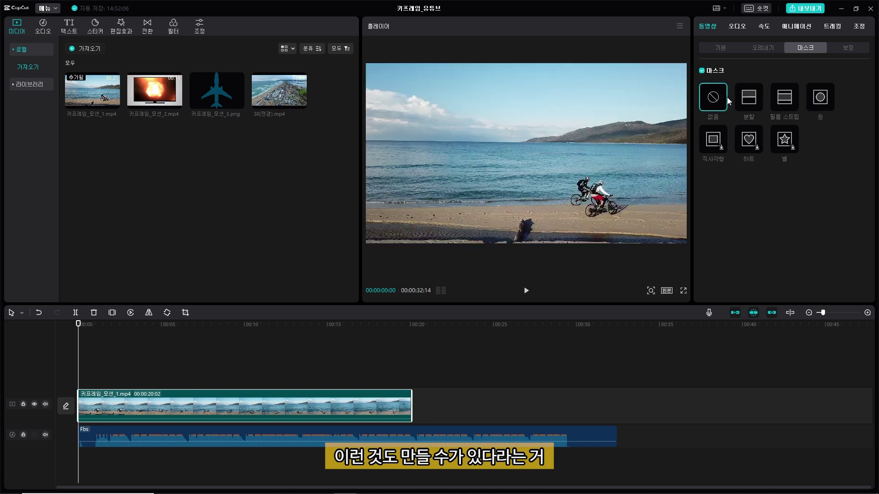